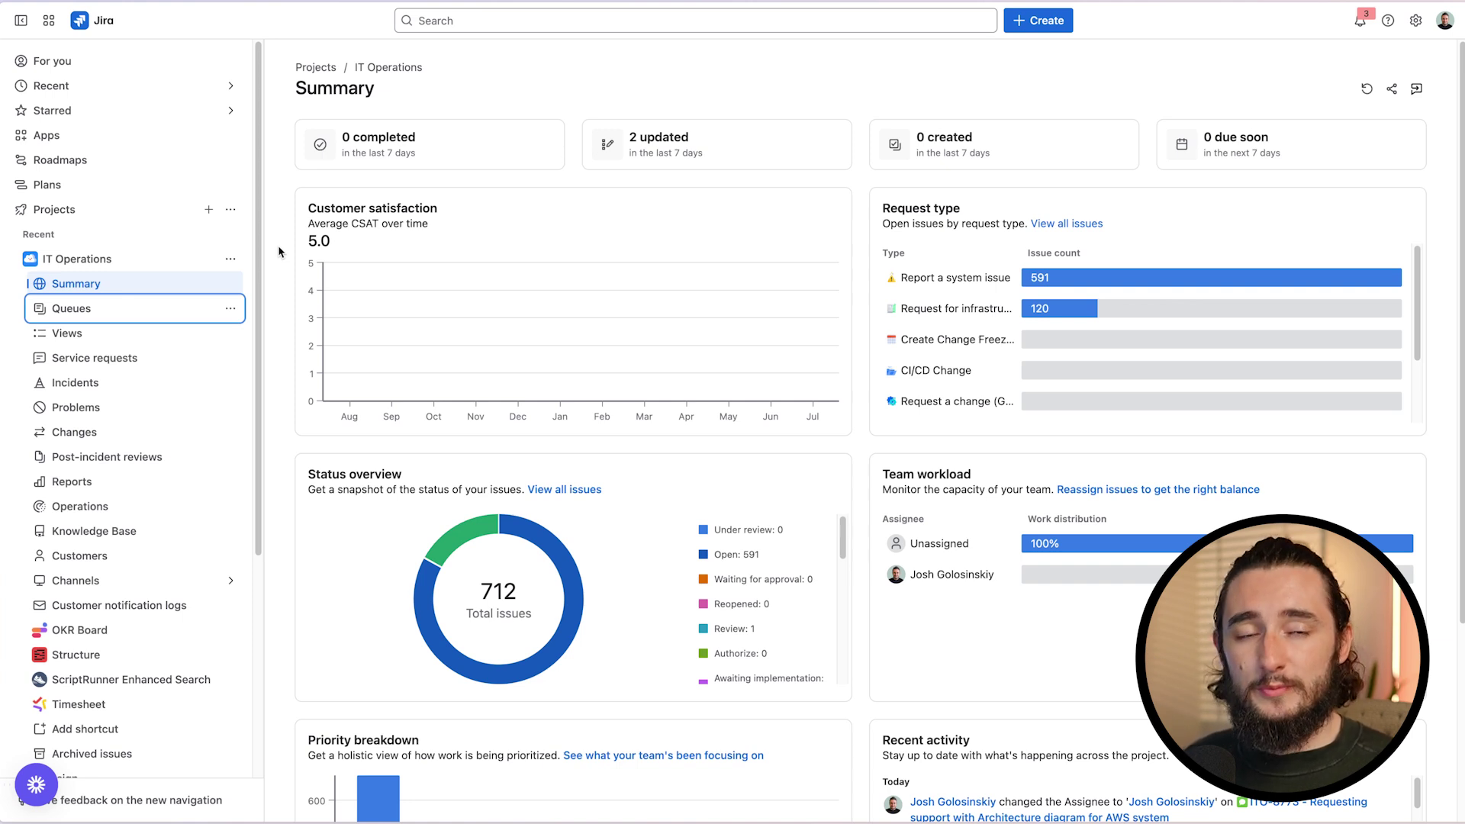
- Open the IT Operations project settings and go to its SLAs page under Request management
click(231, 263)
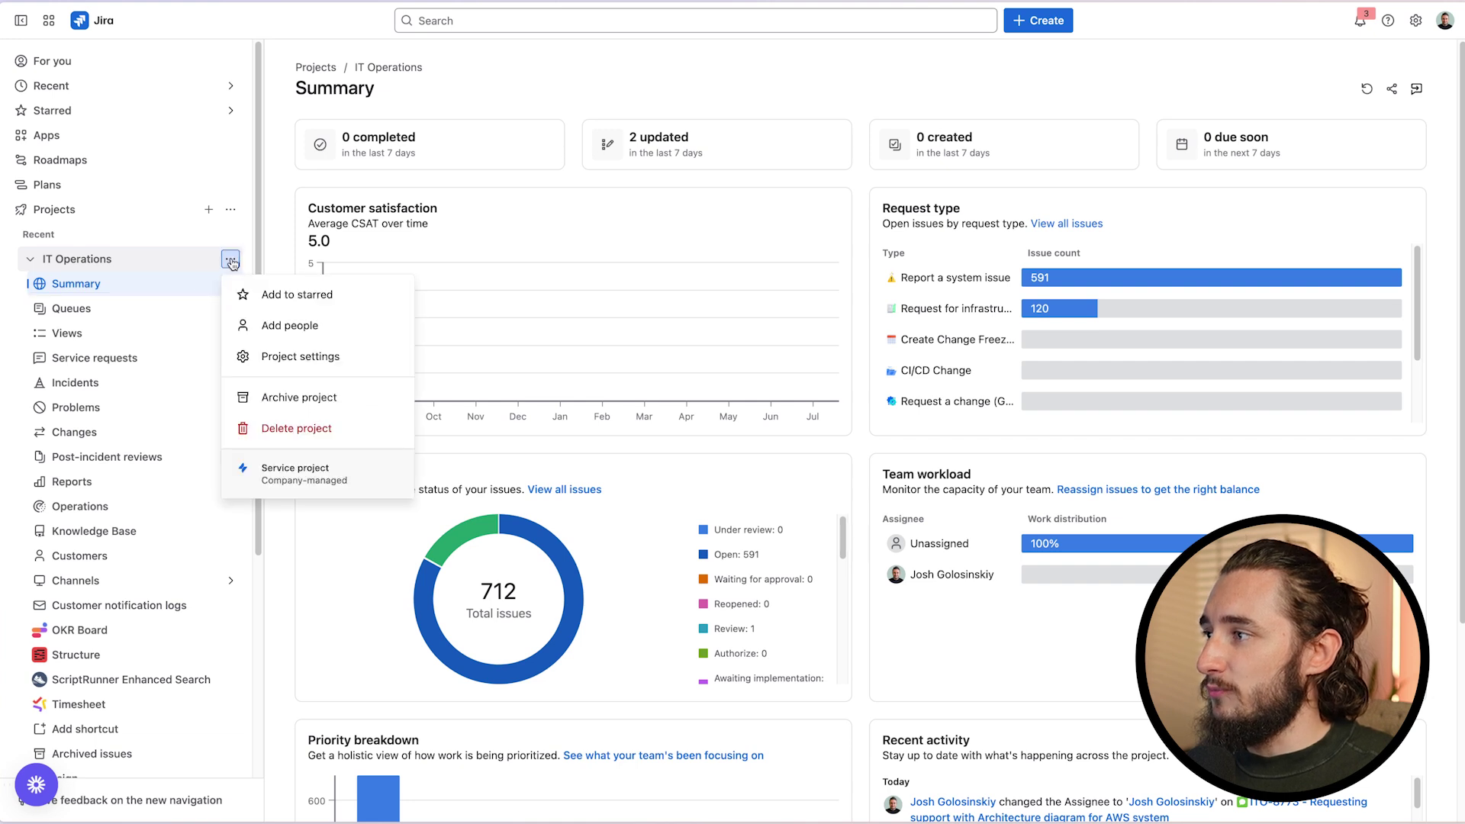
click(340, 365)
click(22, 240)
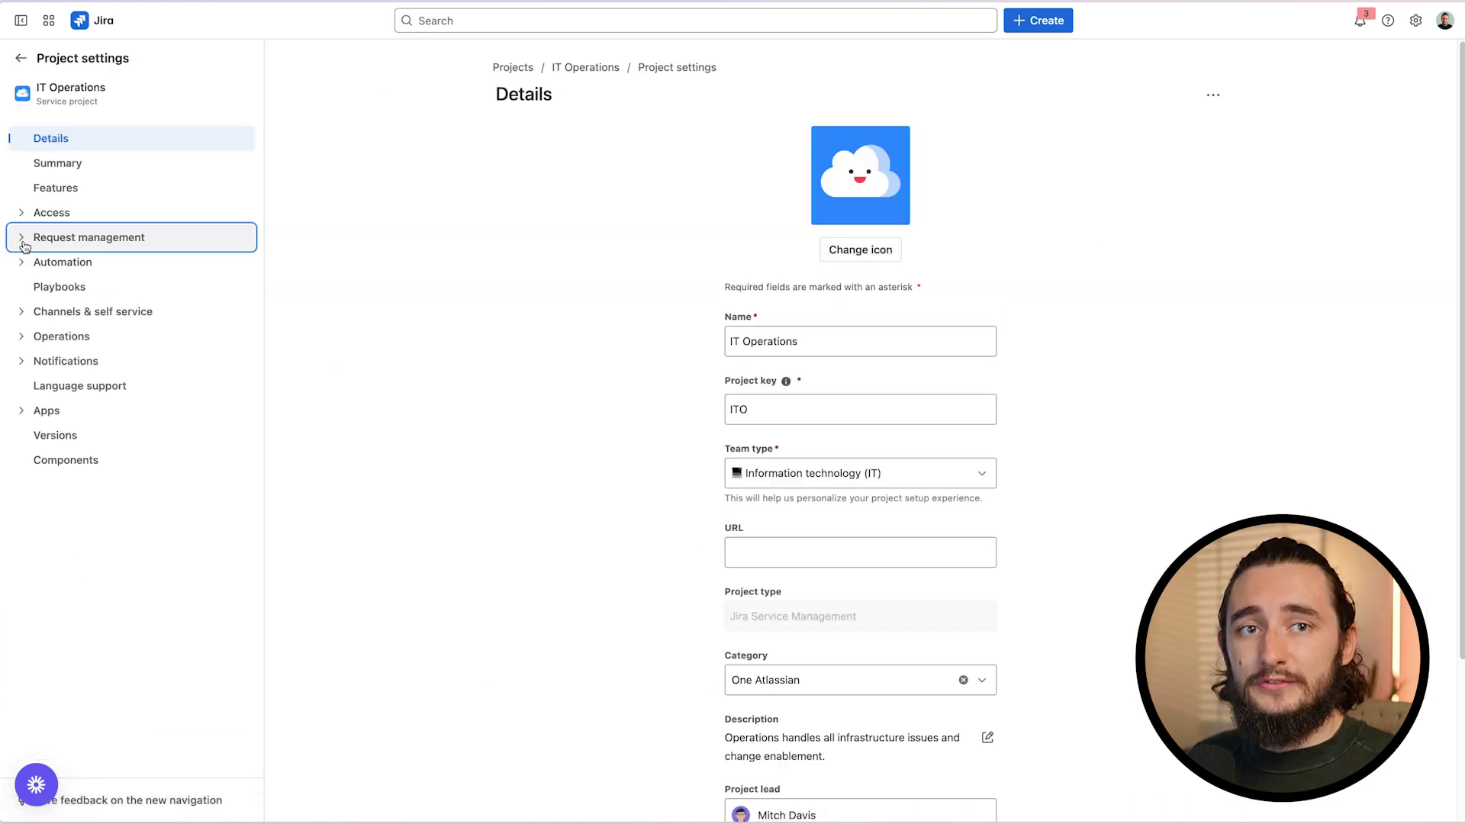
click(22, 240)
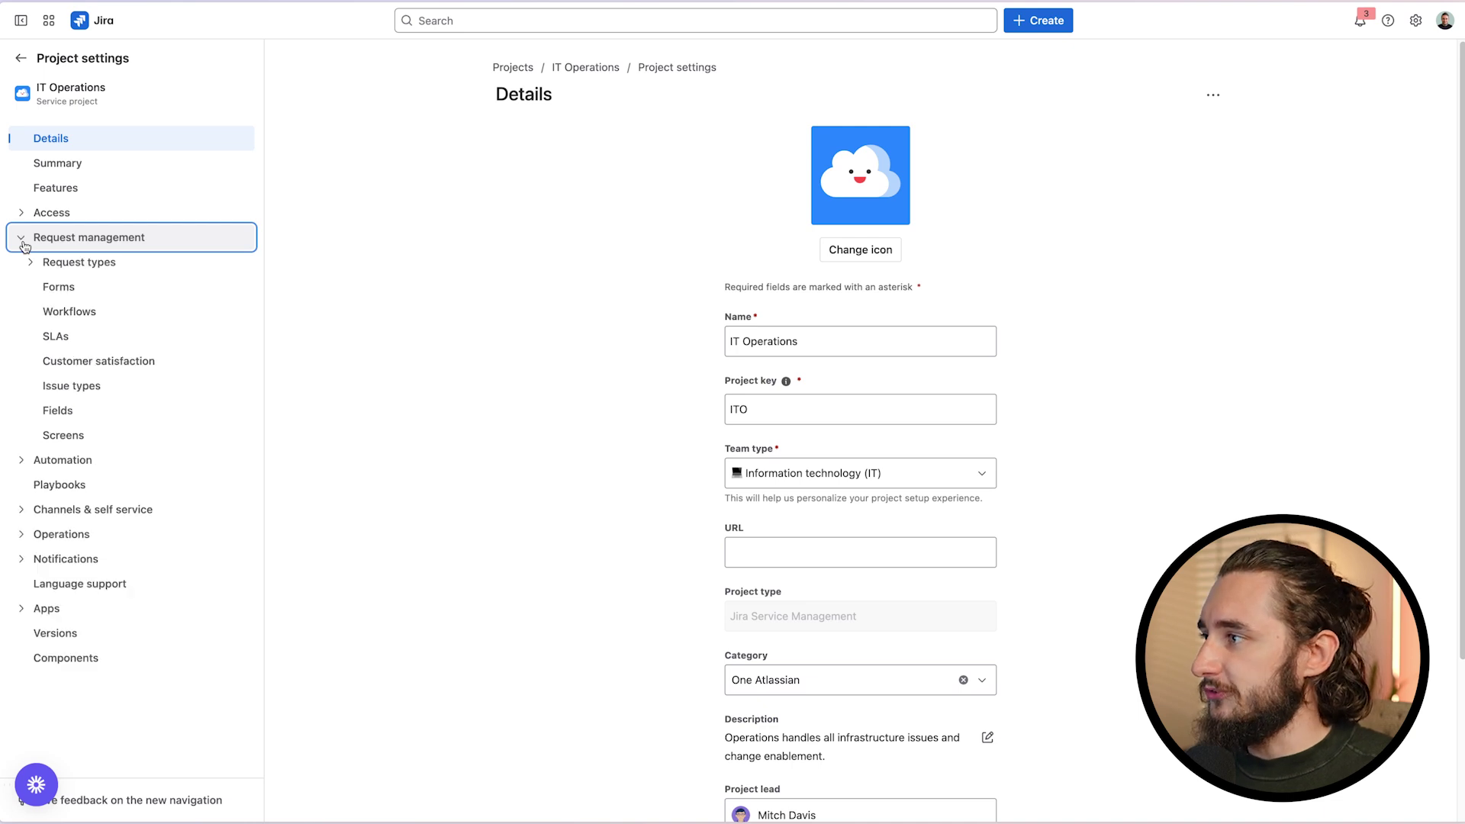
click(96, 338)
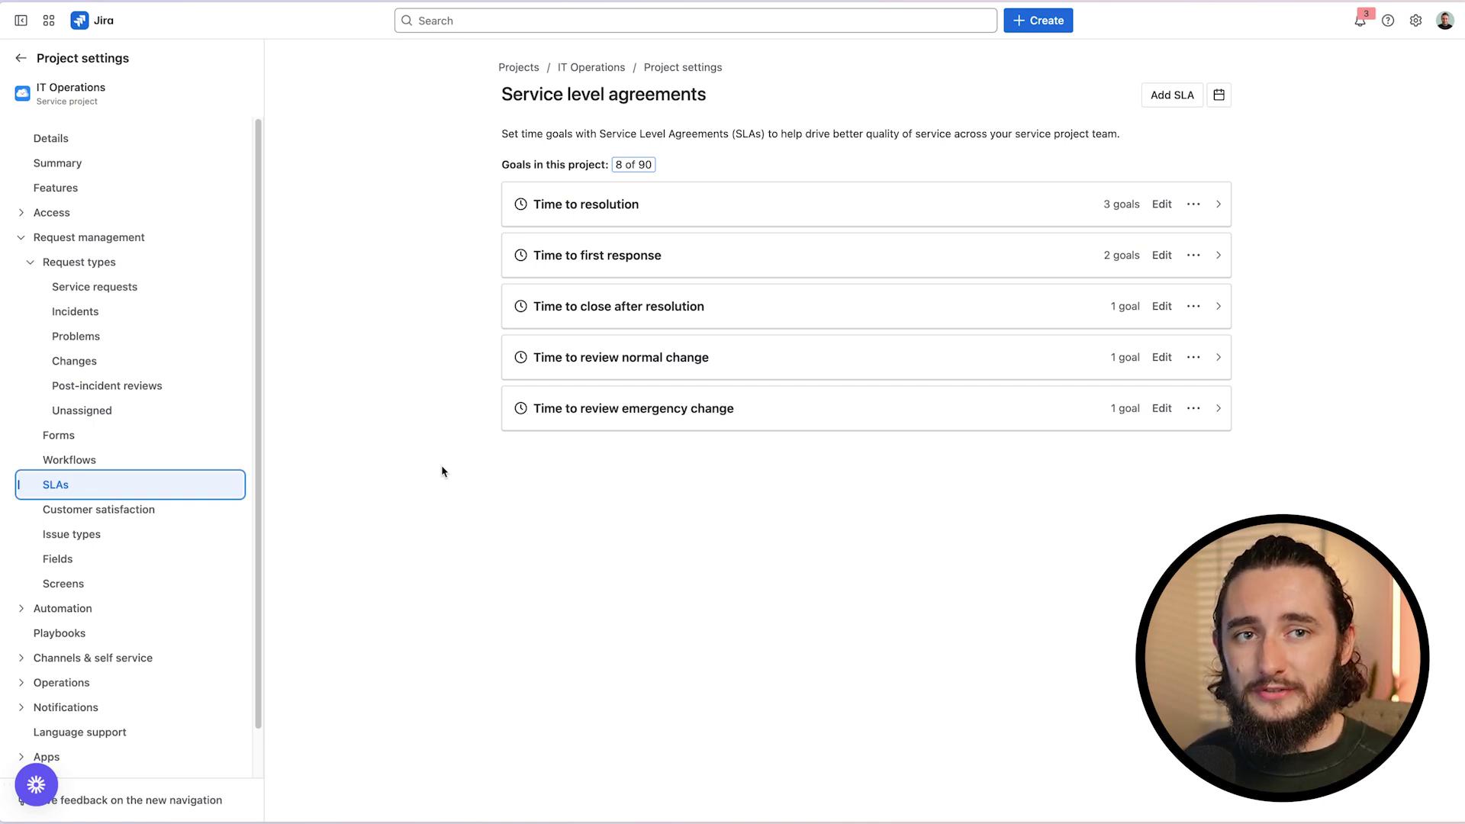
- Highlight the Time to resolution, Time to first response and Time to close after resolution SLA names
drag(640, 203, 535, 204)
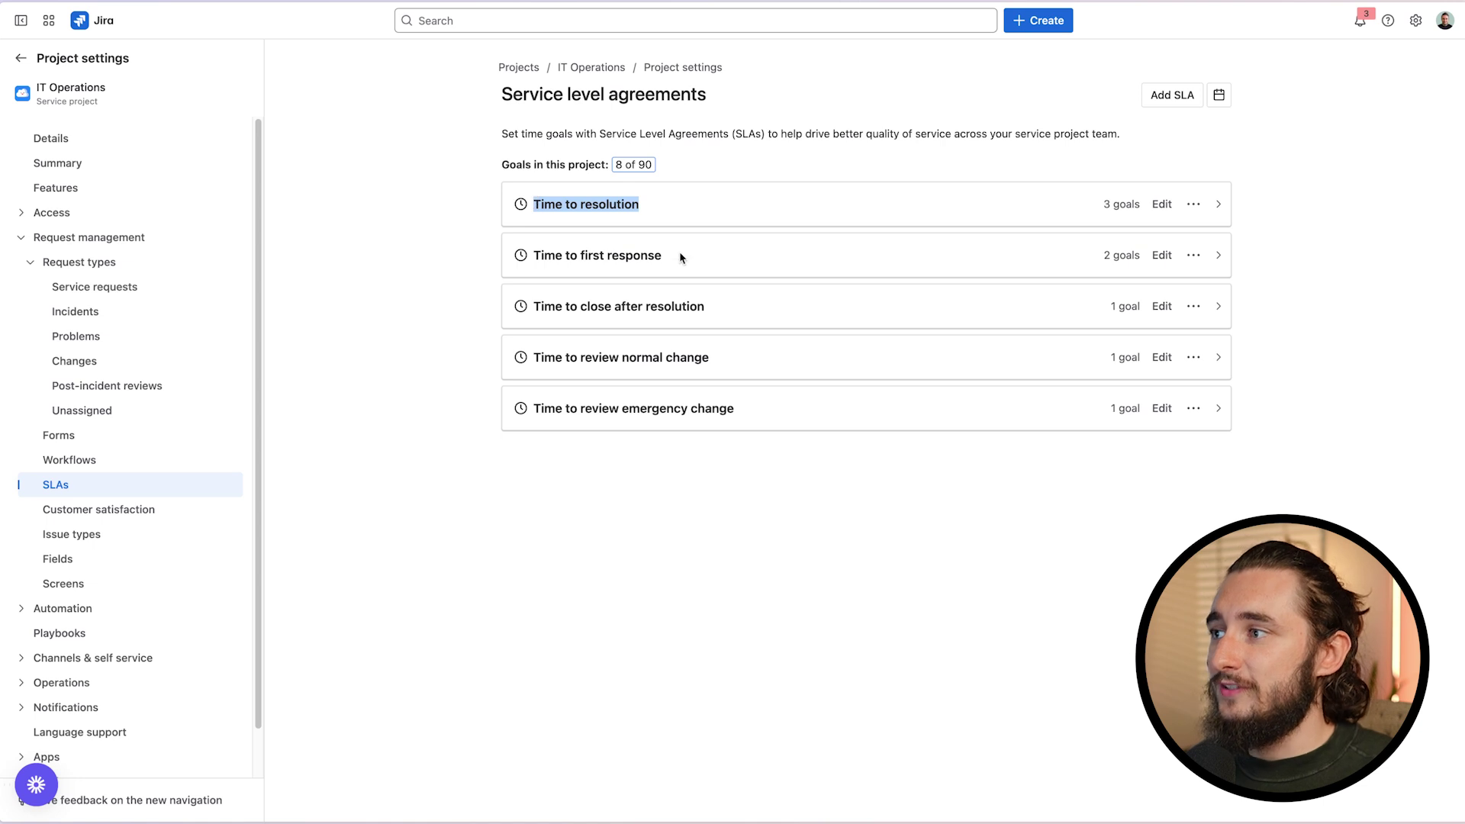
drag(676, 258, 536, 246)
click(435, 324)
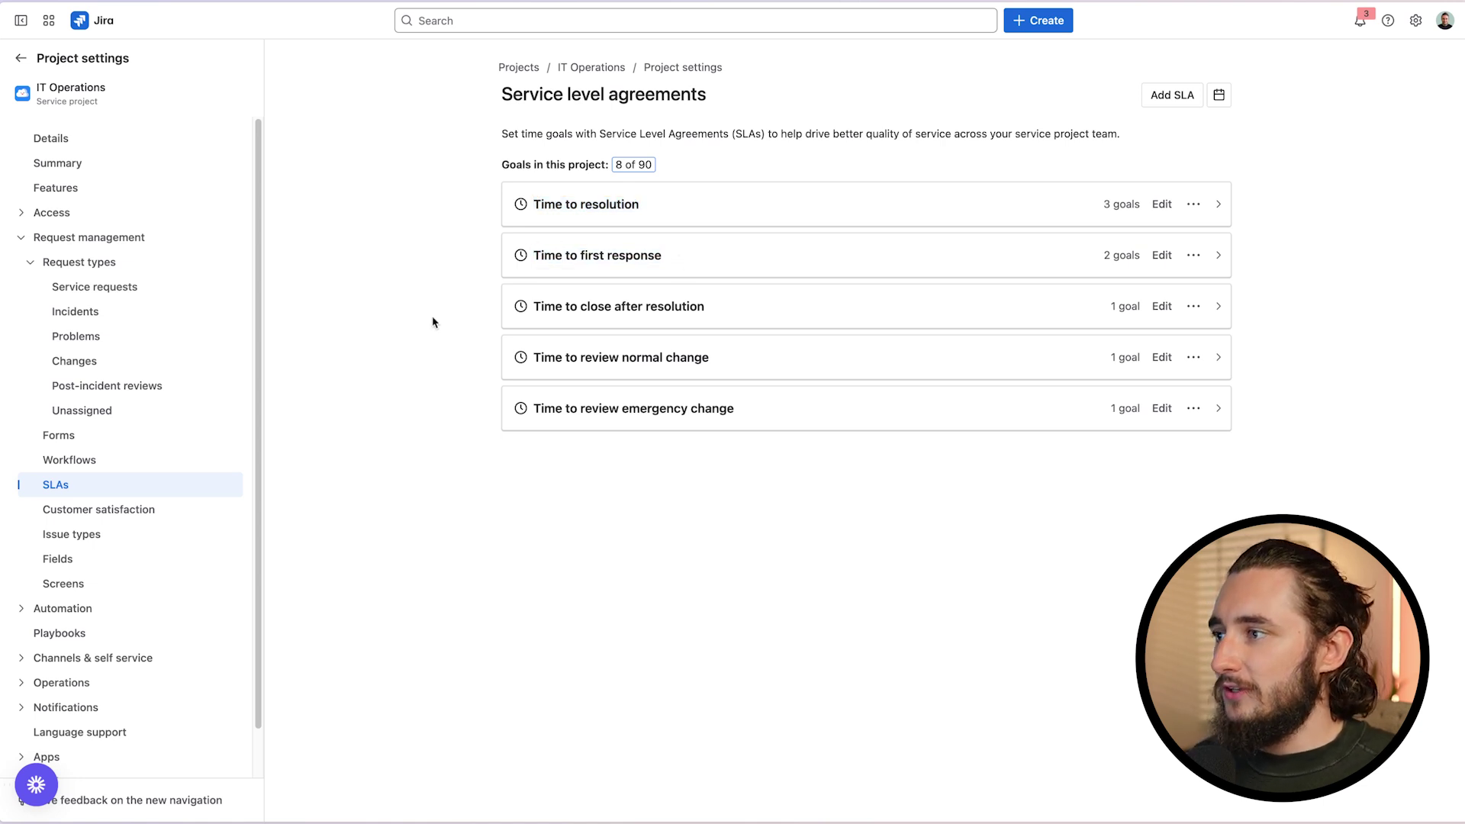
drag(712, 313, 532, 310)
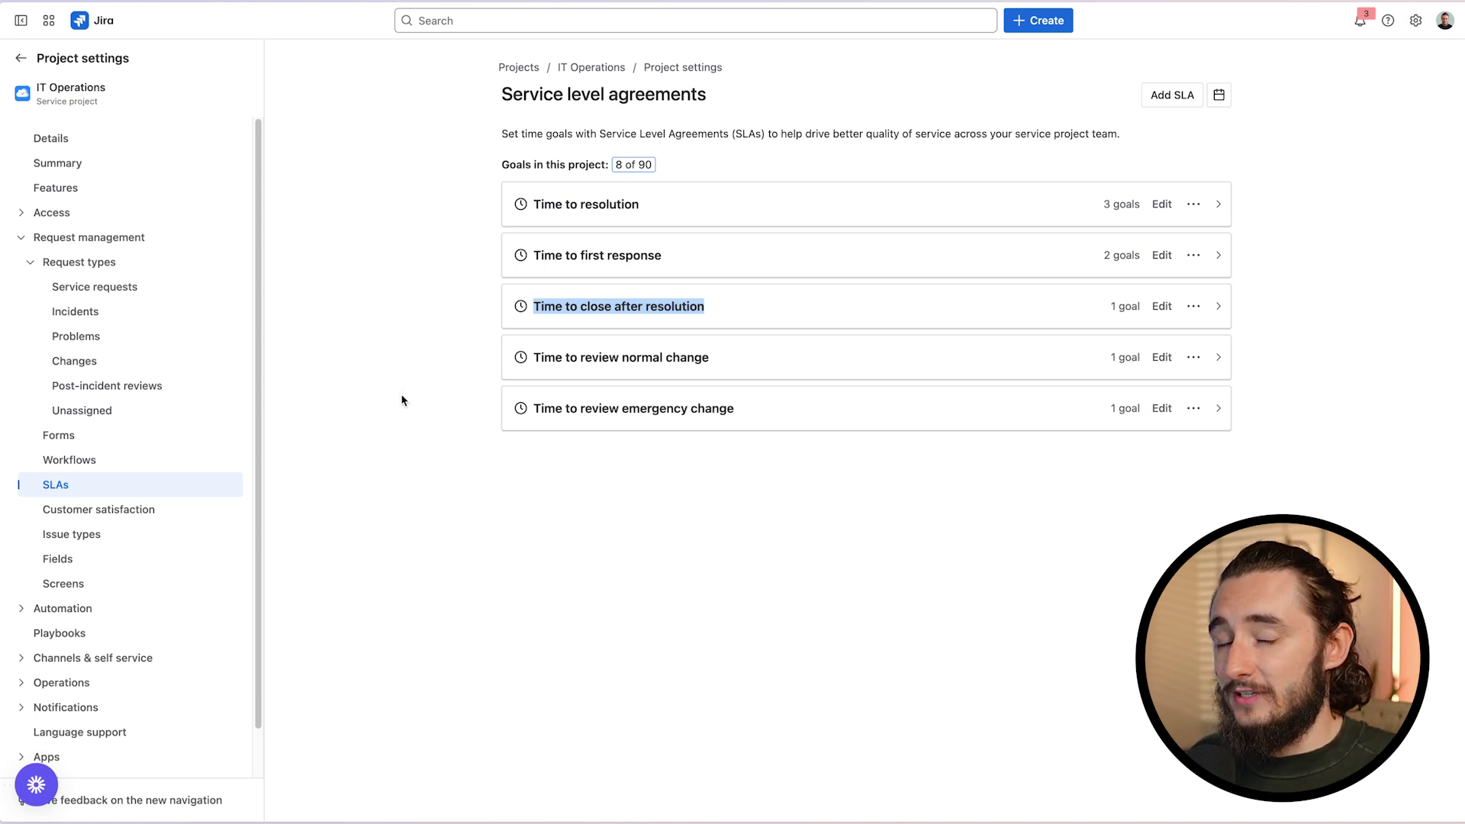
click(447, 366)
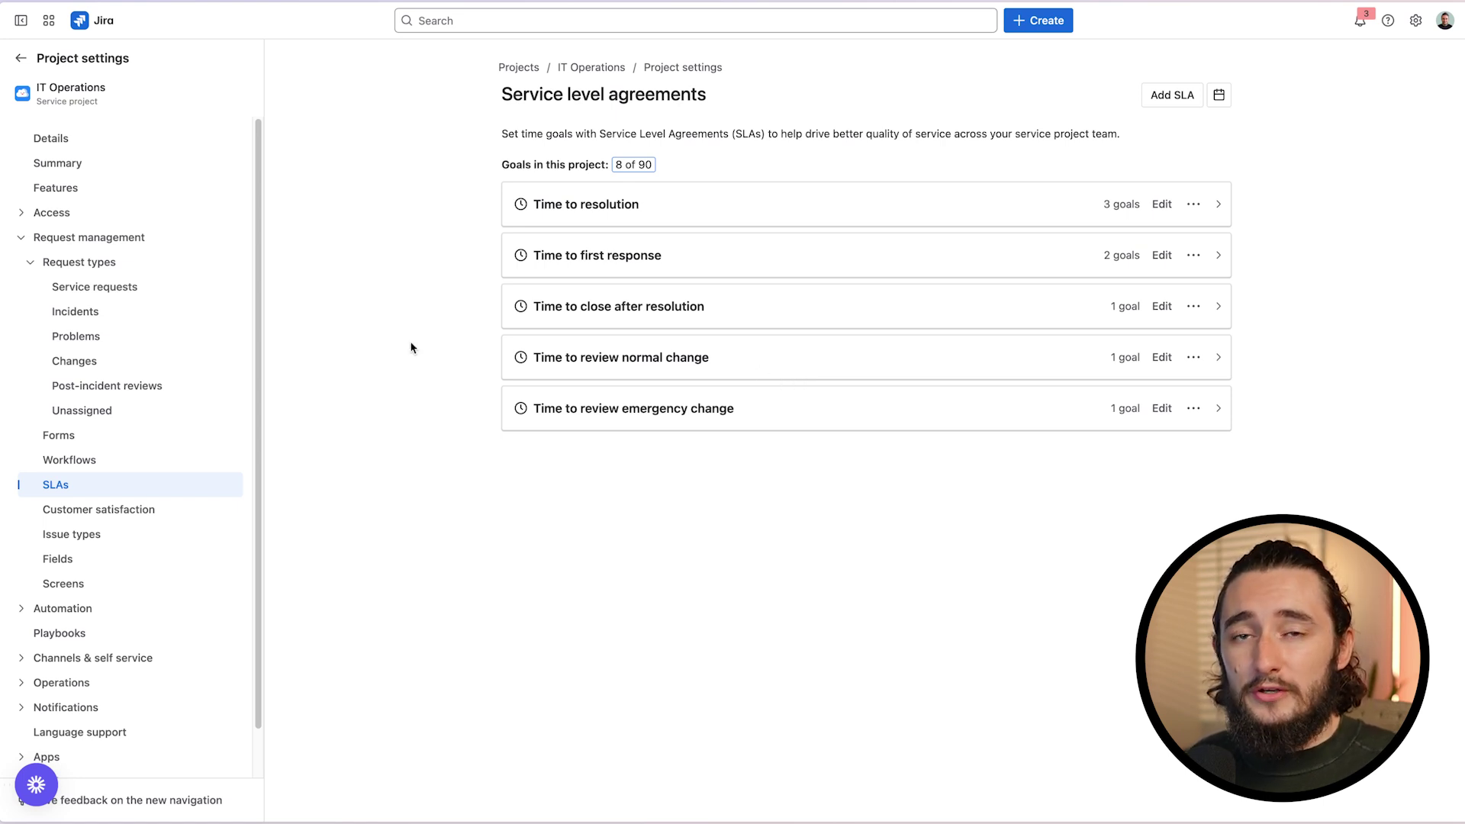
- Add a new SLA named 'Time to Resolution New'
click(1173, 95)
text(Time to Resolution New)
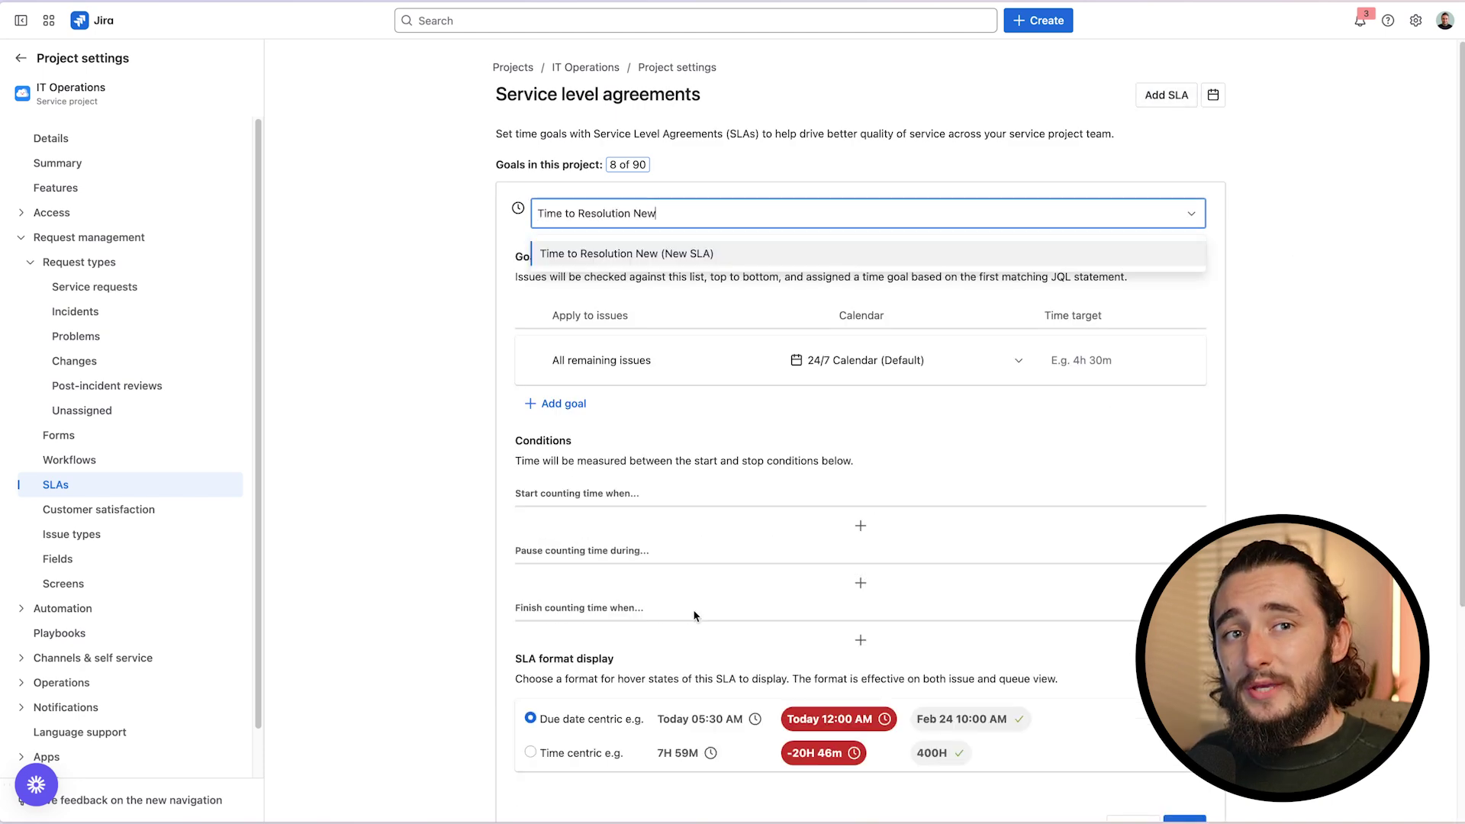
scroll(800, 615, down, 3)
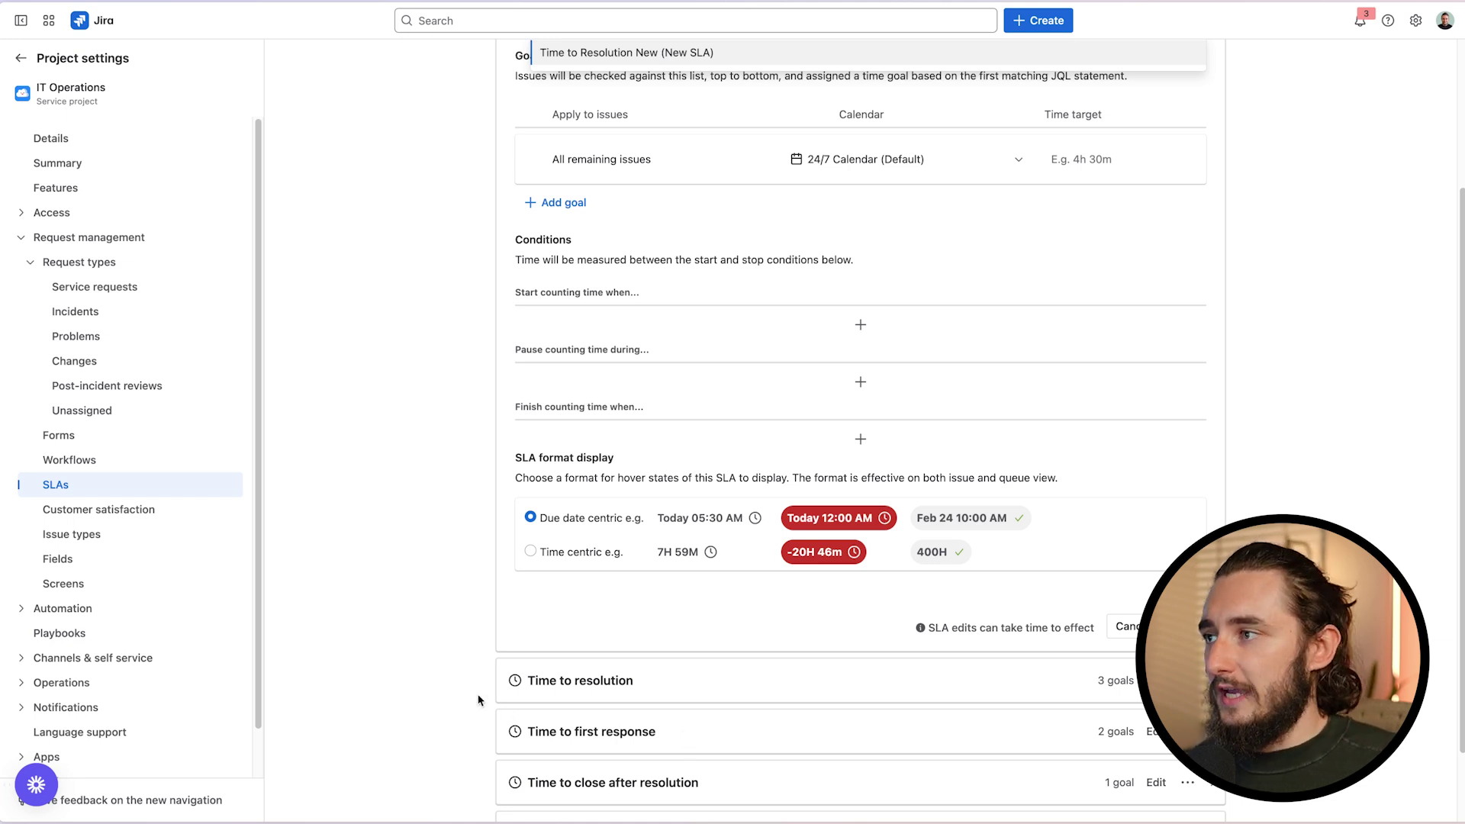
scroll(482, 701, up, 3)
scroll(462, 383, down, 1)
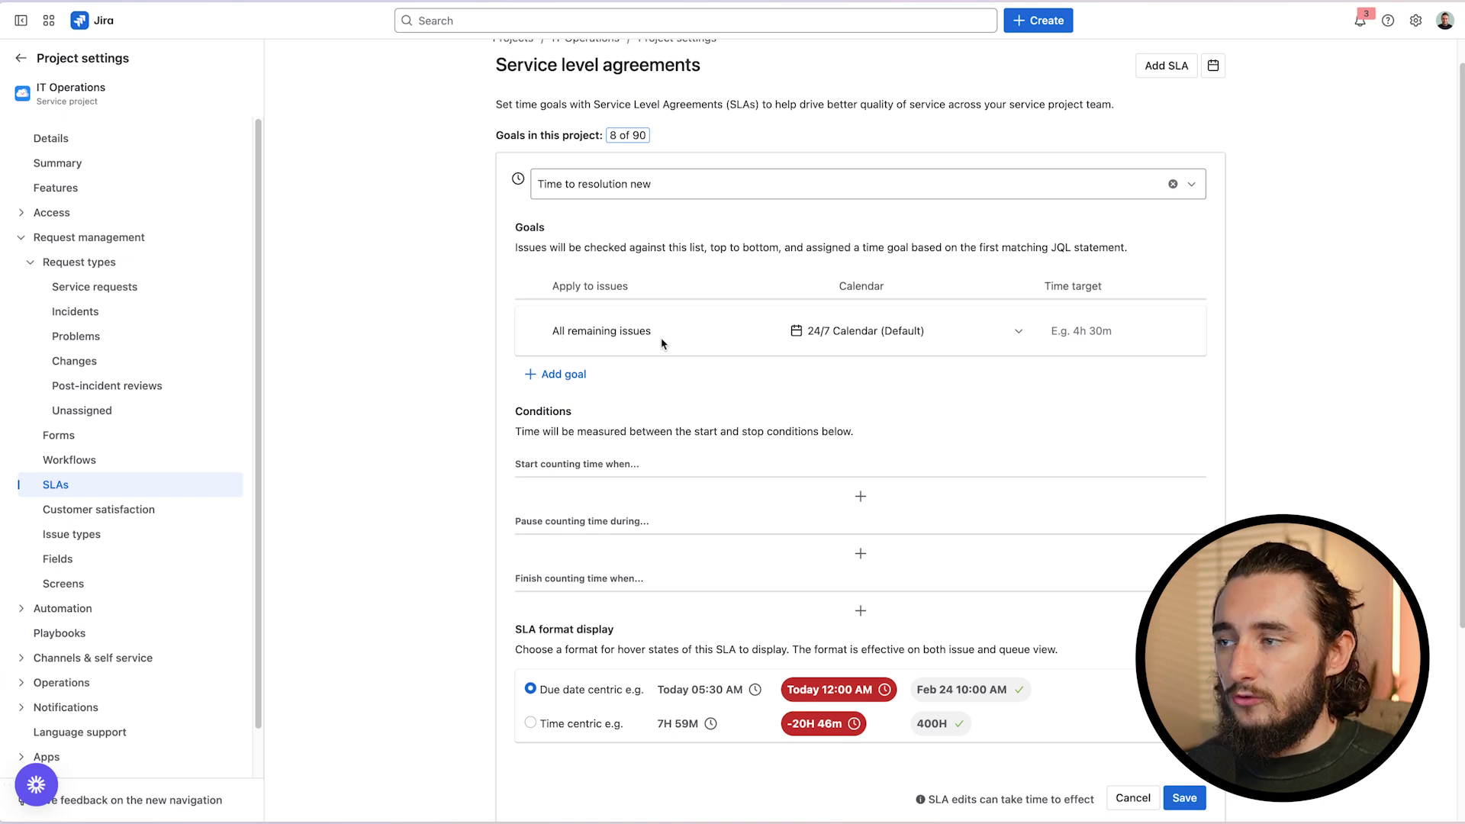
- Give all remaining issues a 16h goal on the Sample 9-5 Calendar
click(849, 332)
click(867, 372)
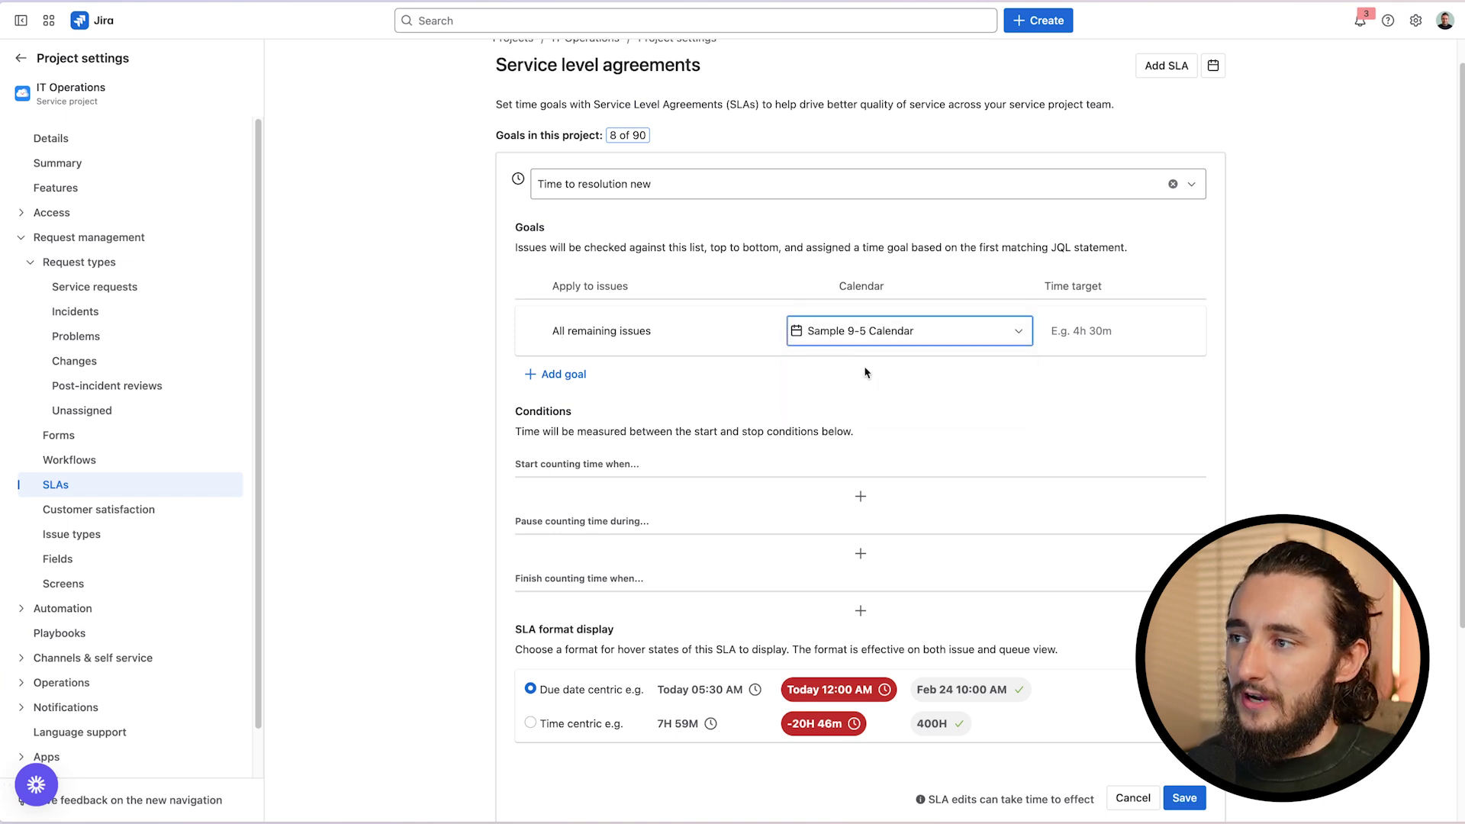
key(Tab)
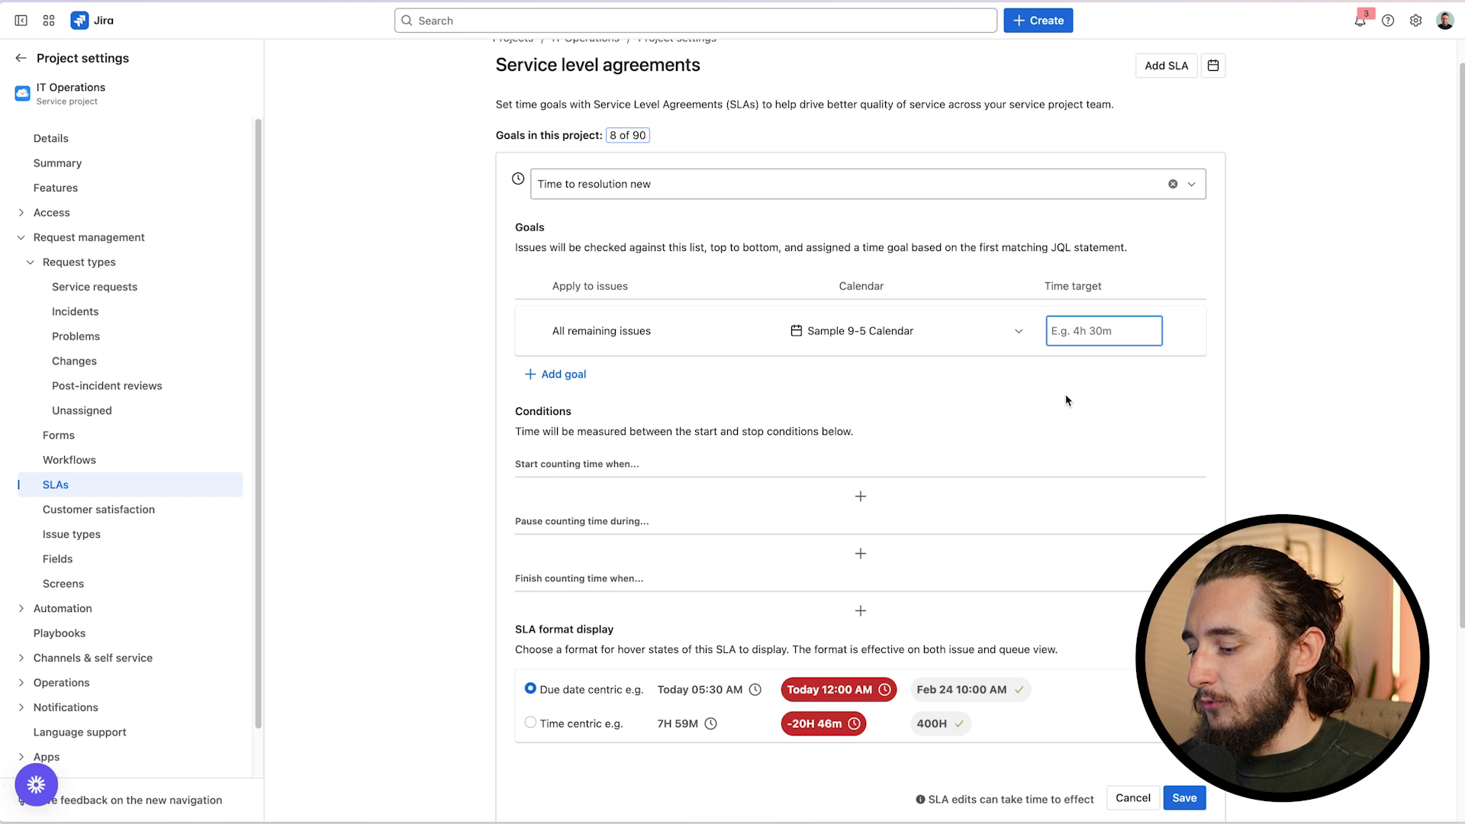
text(16h)
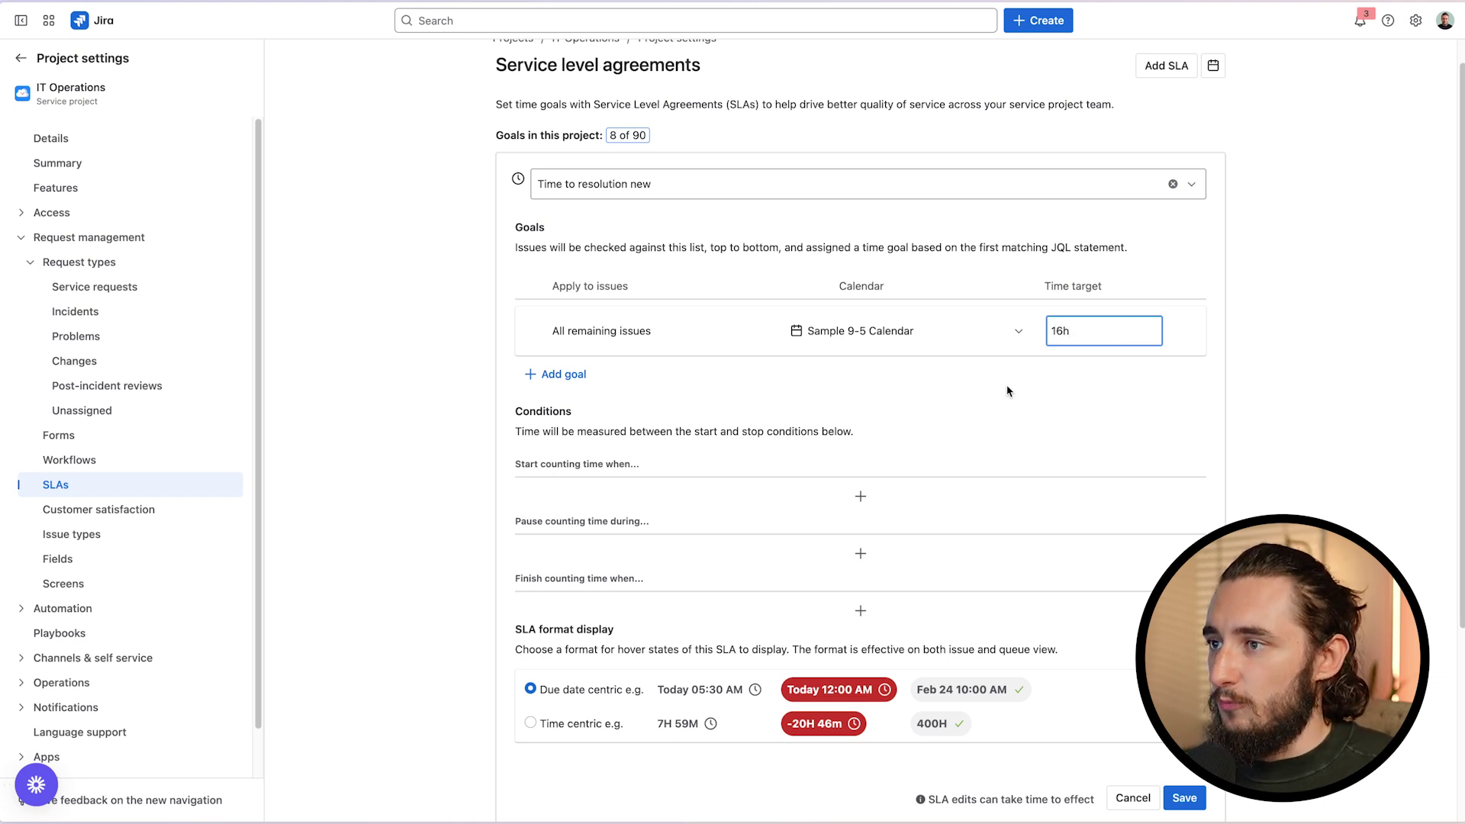
click(564, 374)
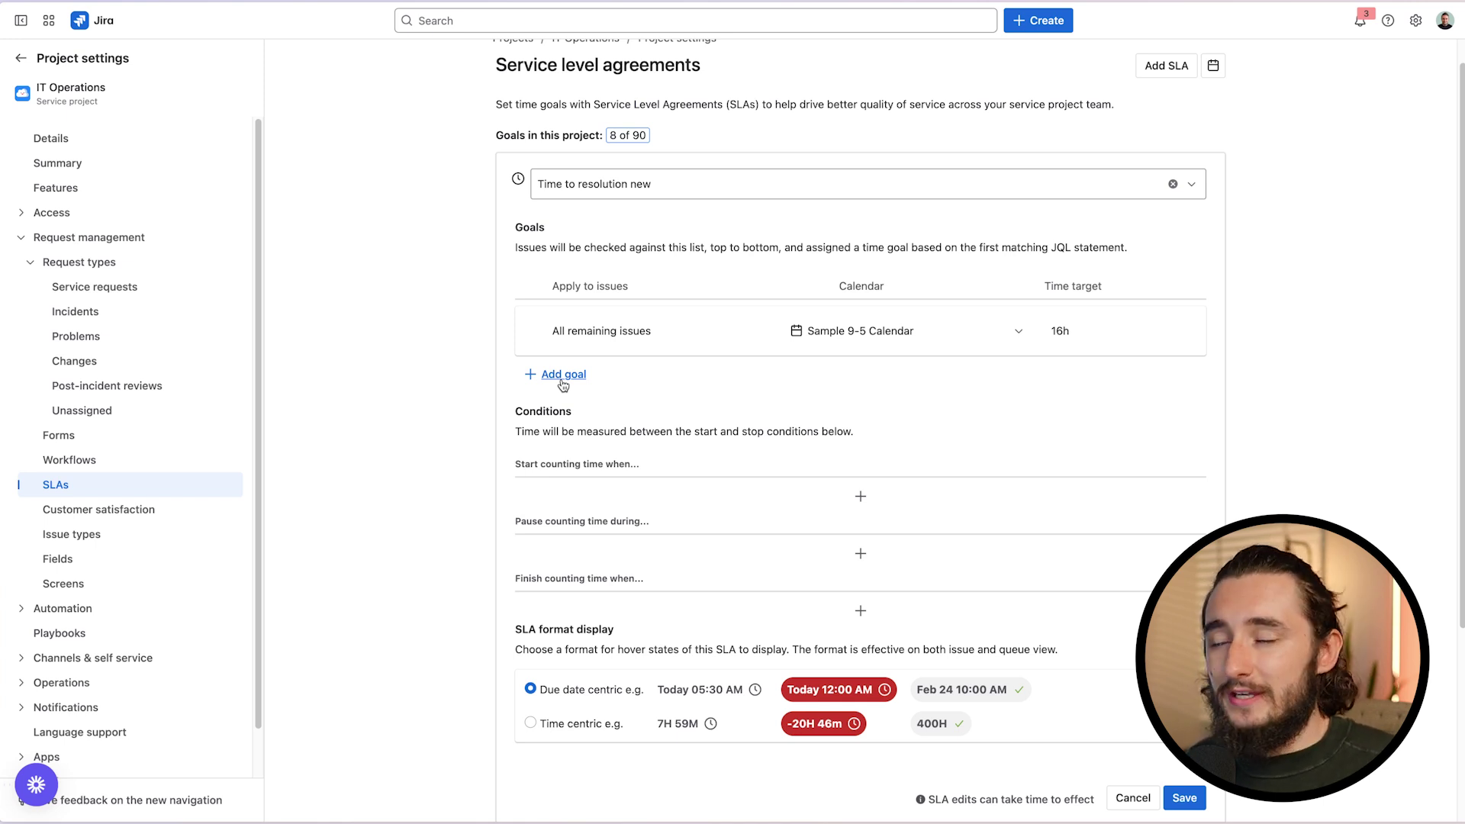
- Add a goal whose JQL is type = "[System] Incident"
scroll(458, 420, up, 1)
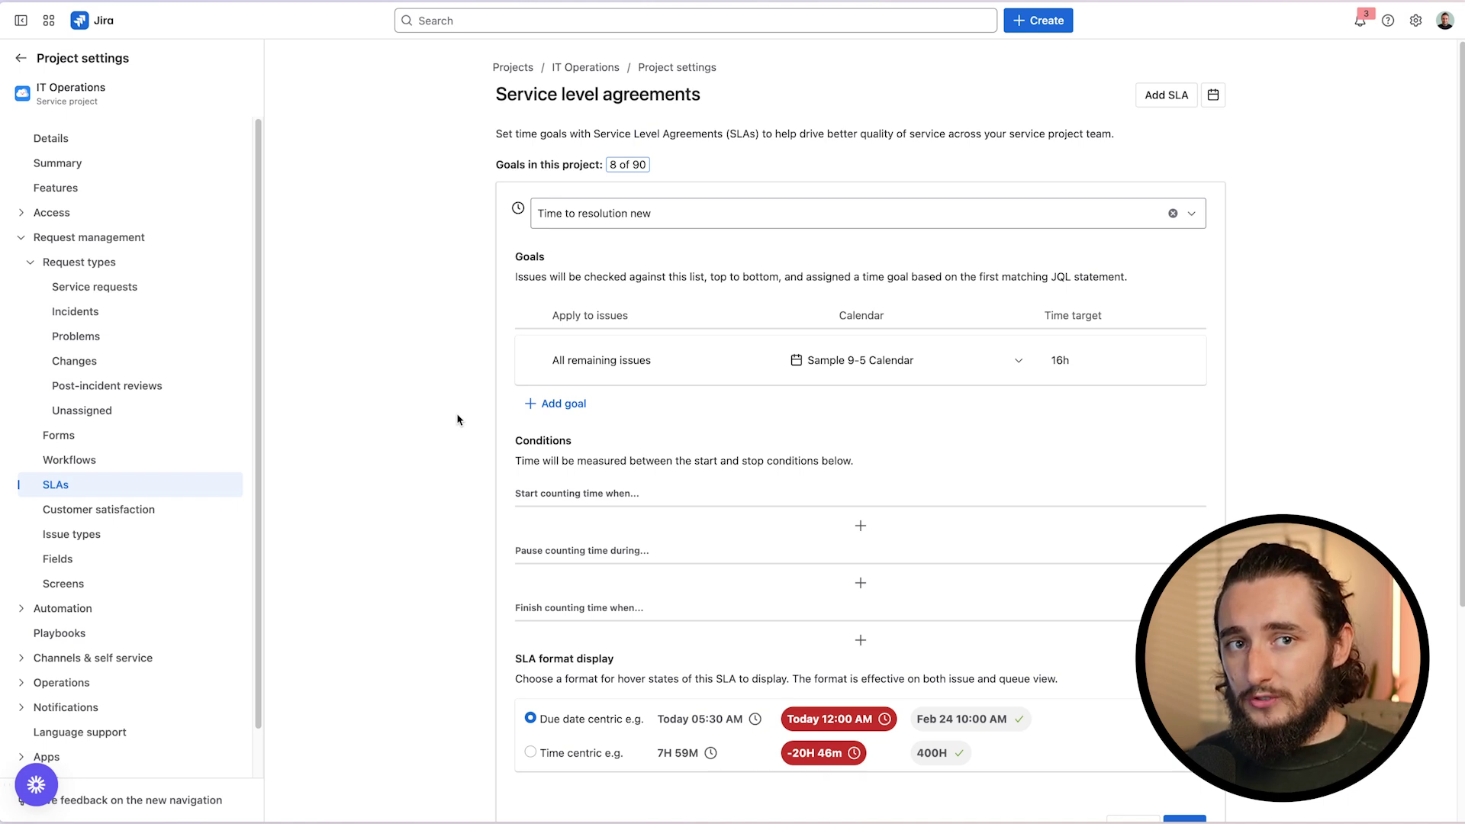
click(561, 404)
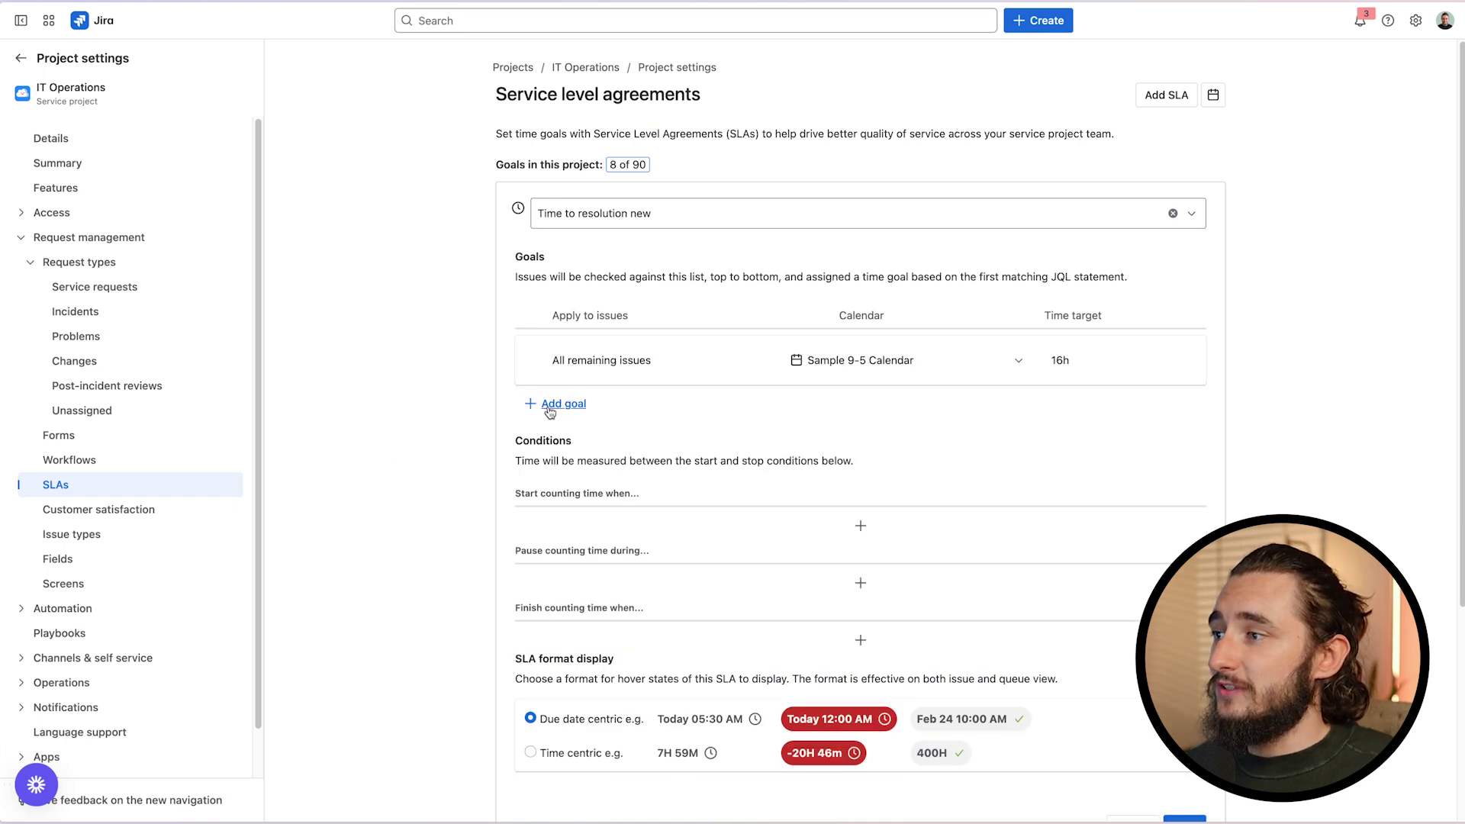
click(551, 407)
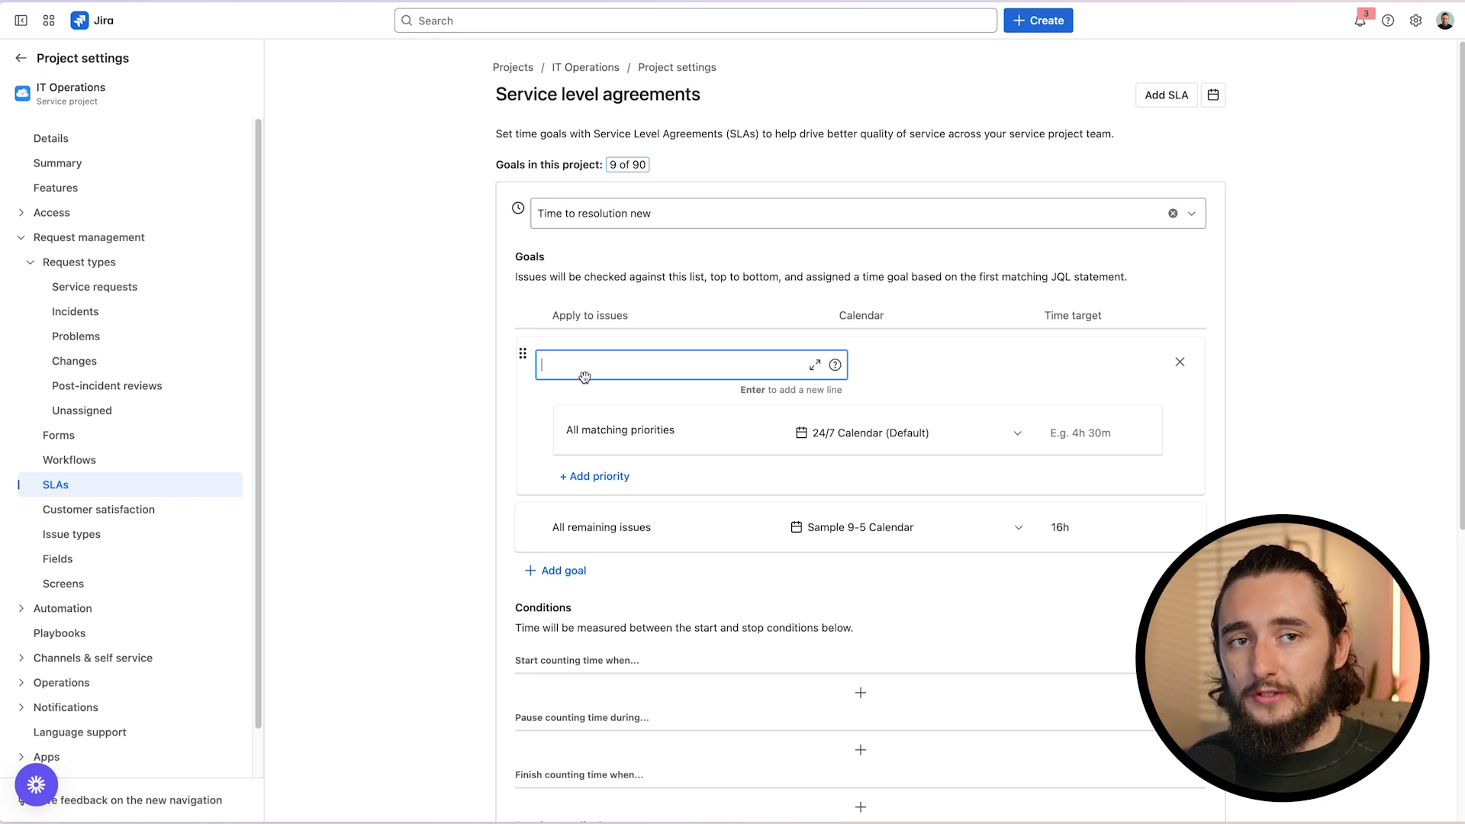
text(type =)
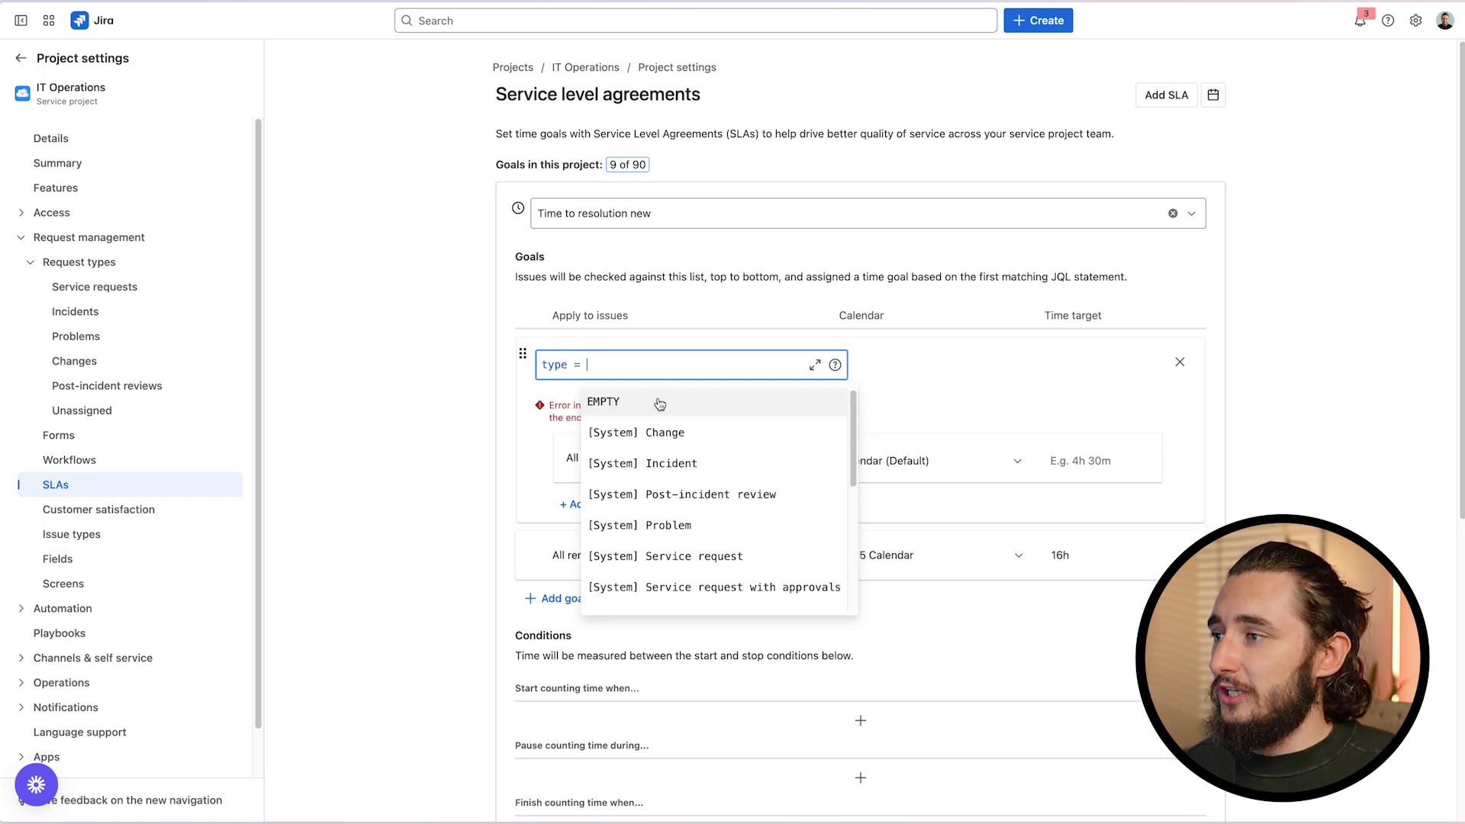
click(680, 462)
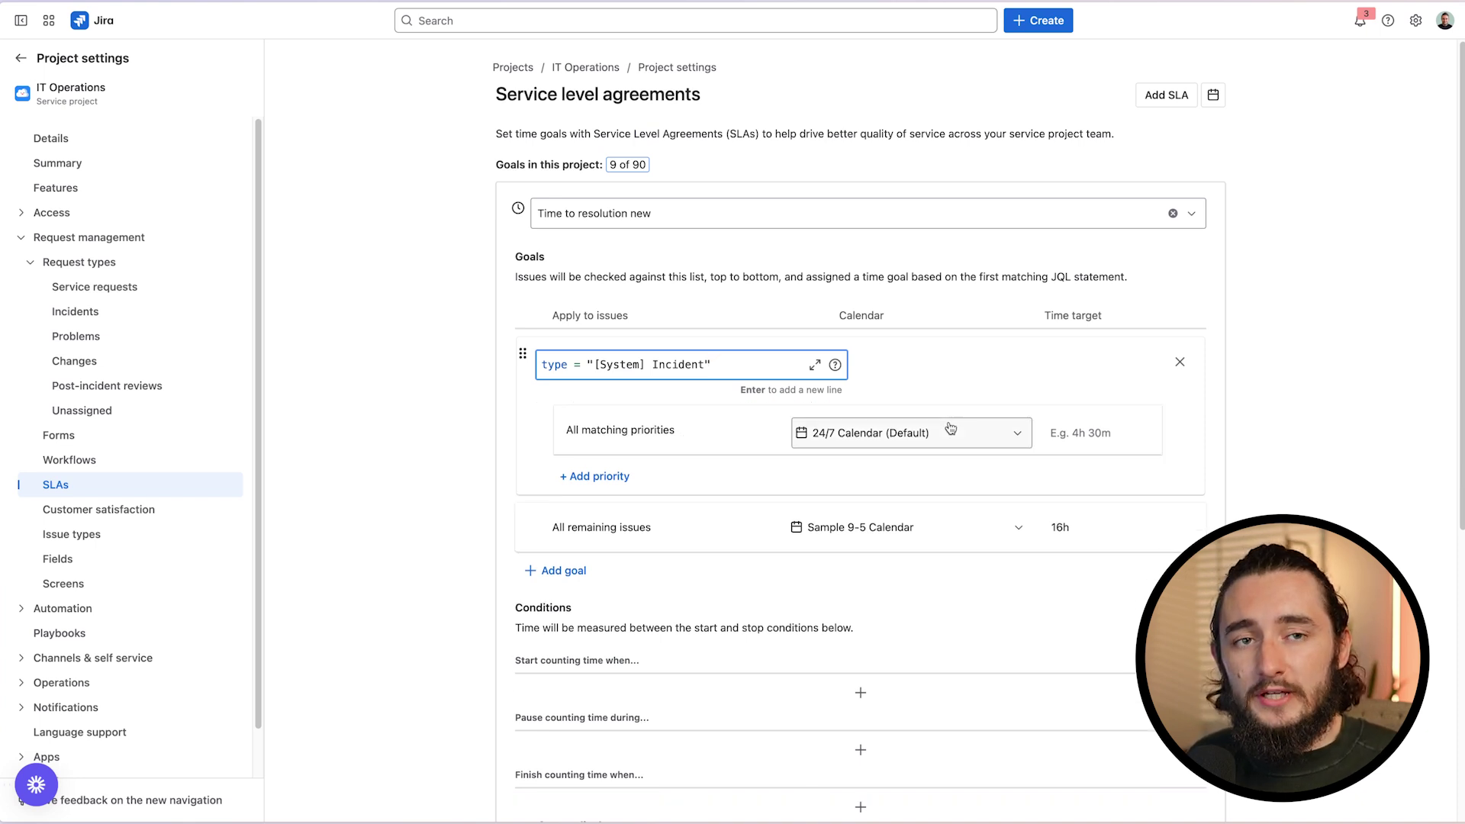
click(951, 429)
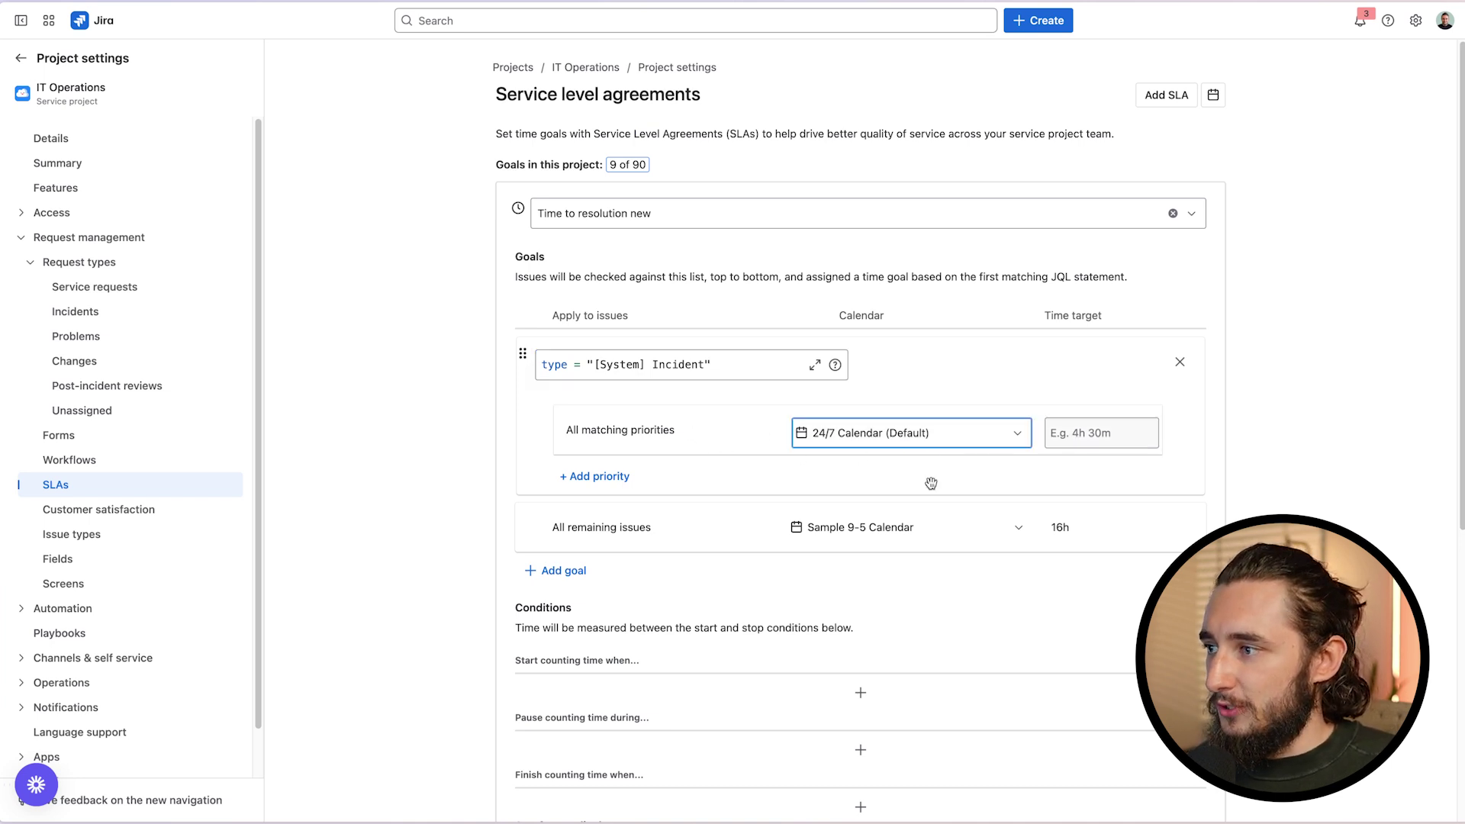
- Split the Incident goal by priority, giving Critical 2h on the Sample 9-5 Calendar
click(619, 479)
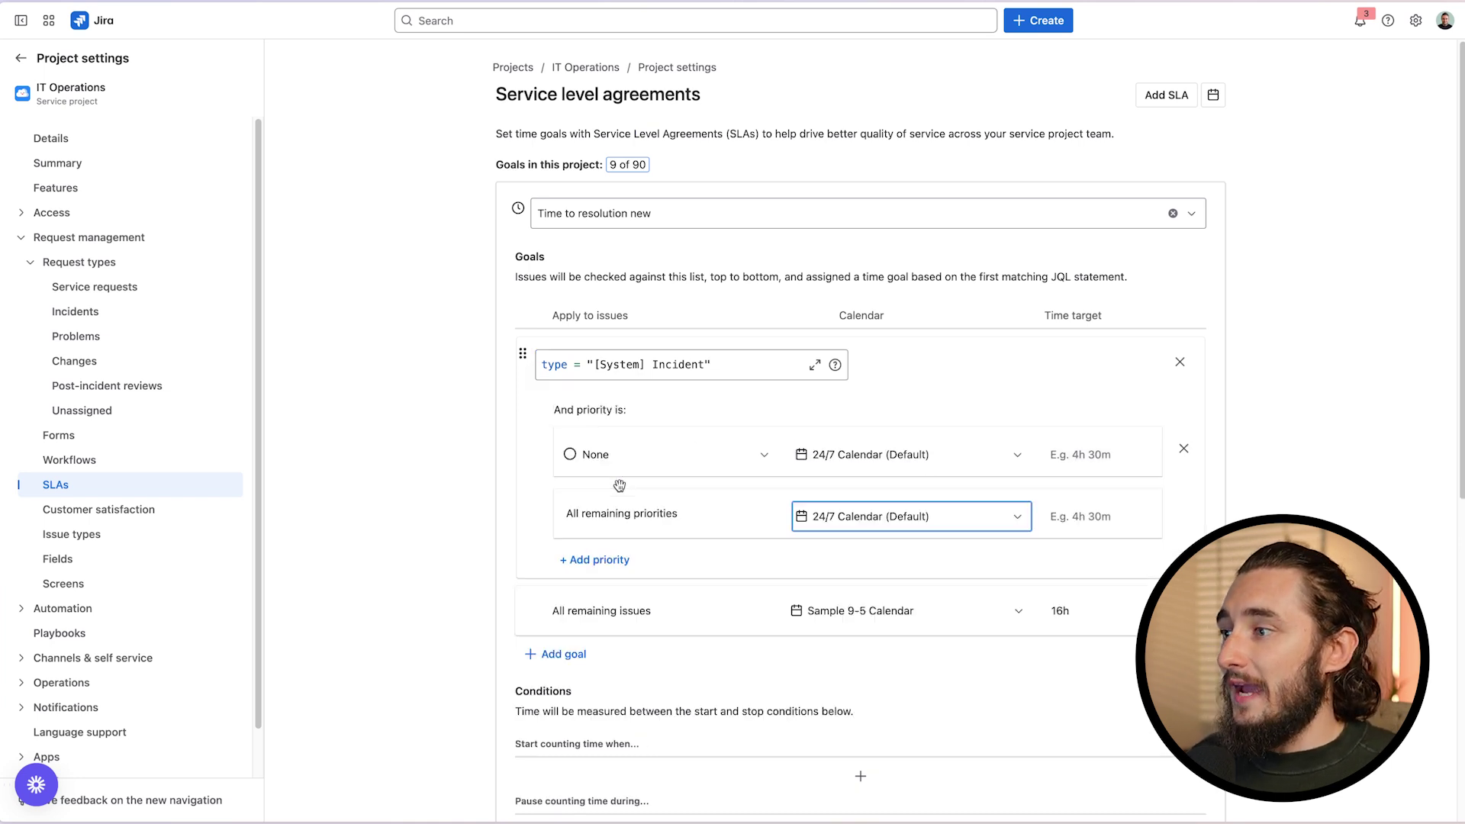
click(675, 465)
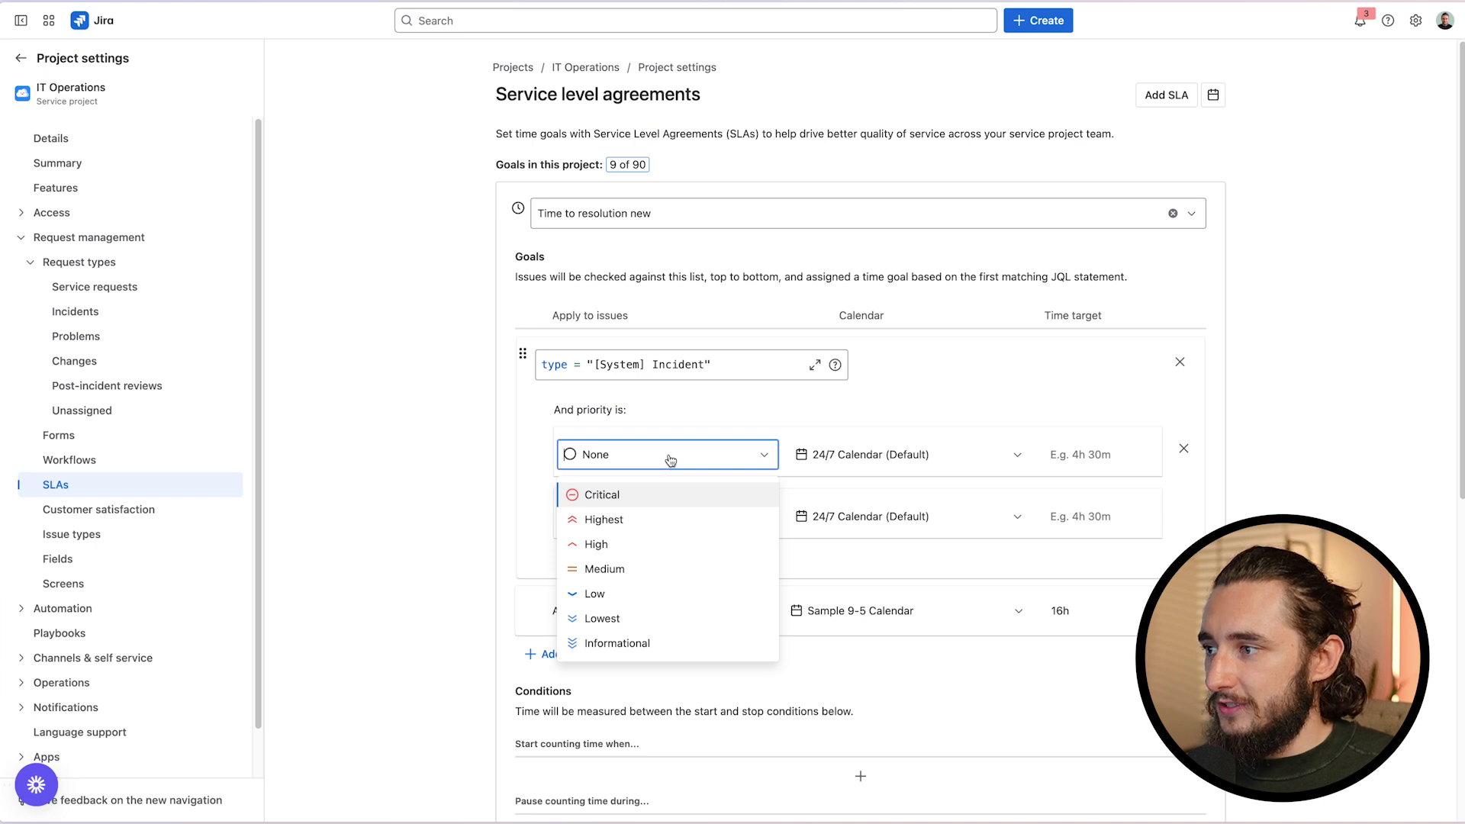
key(Return)
click(662, 456)
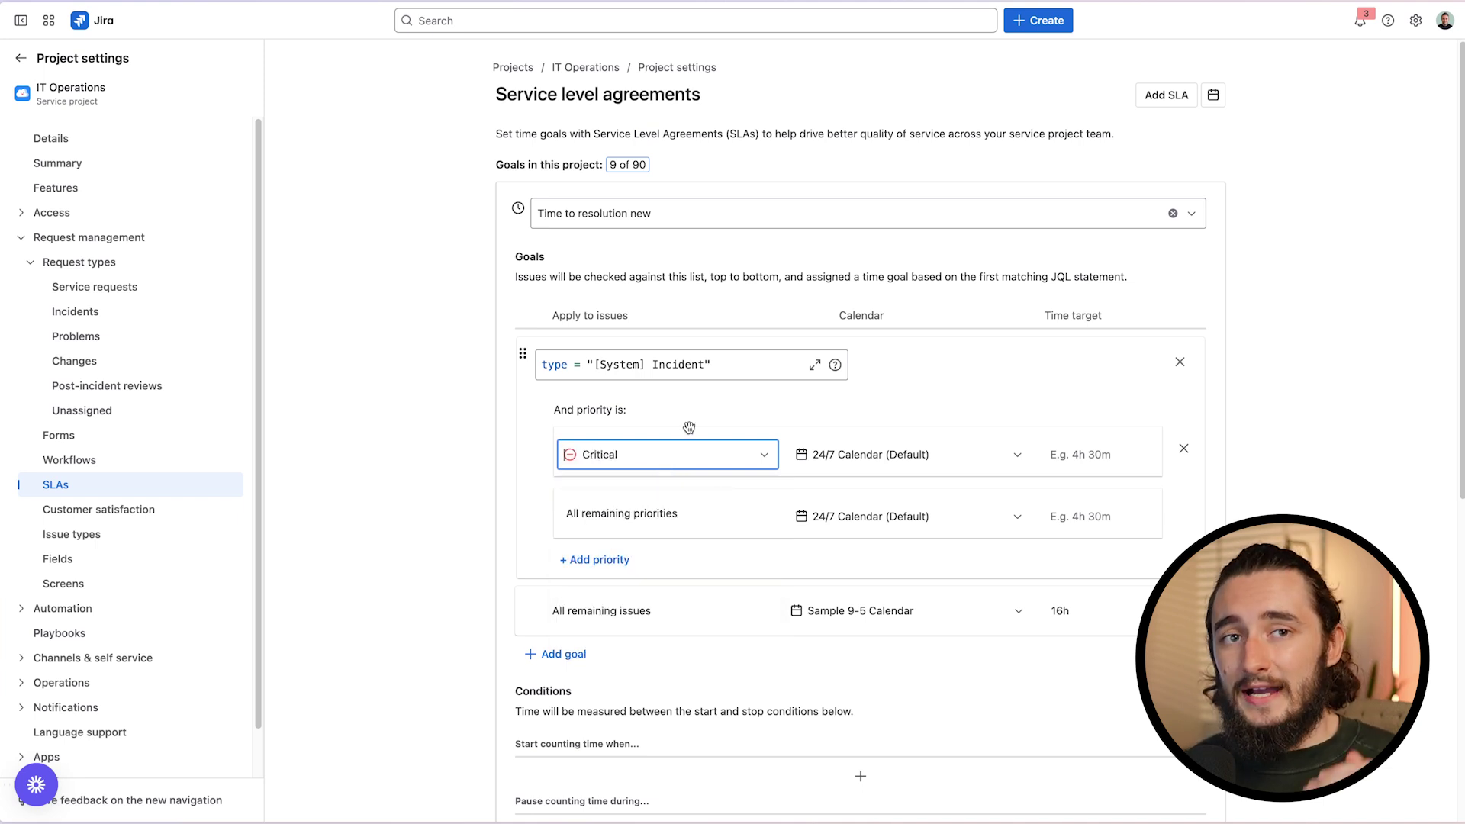
click(878, 454)
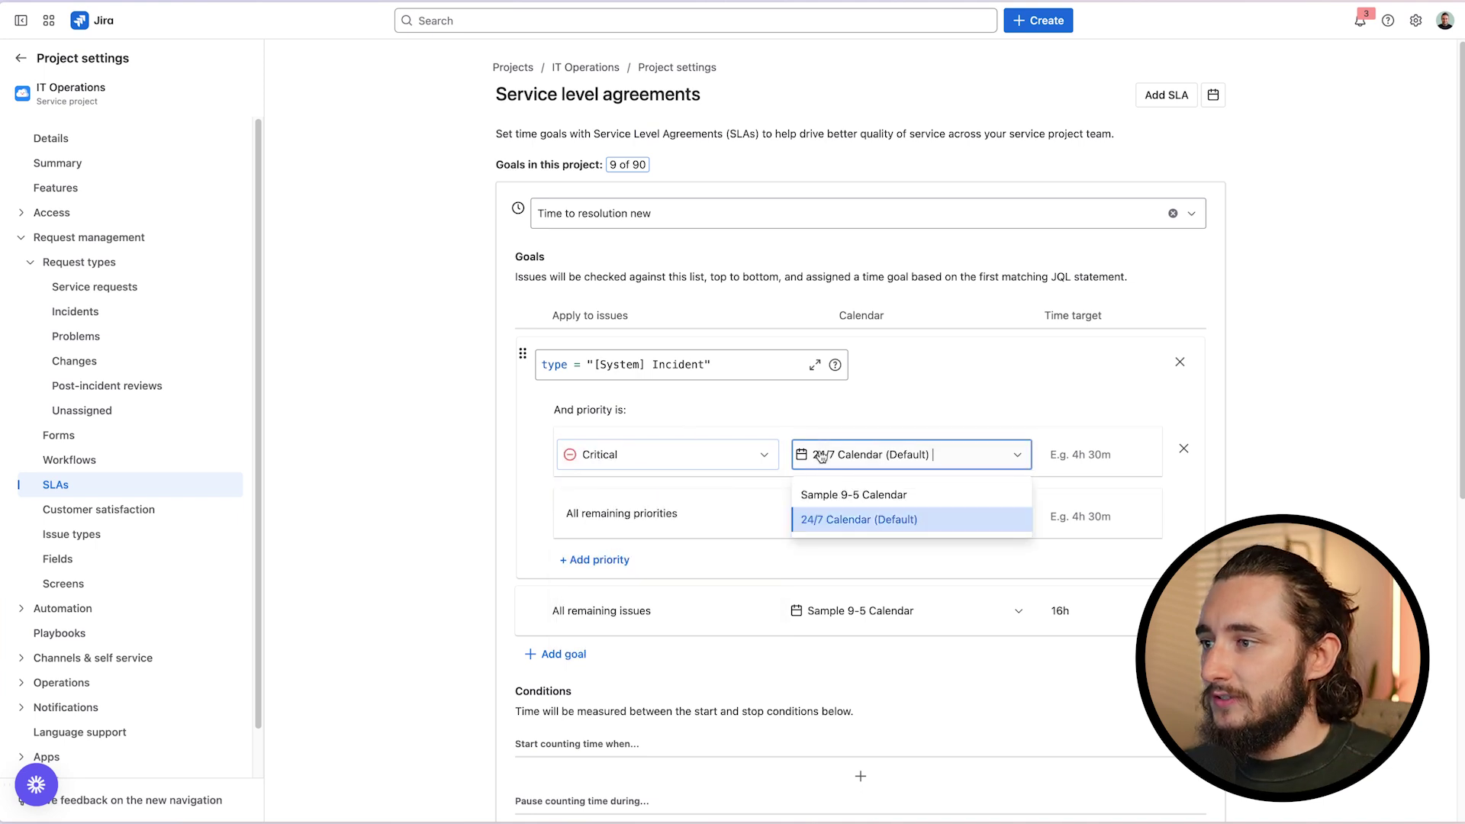
click(840, 496)
click(1098, 456)
text(2h)
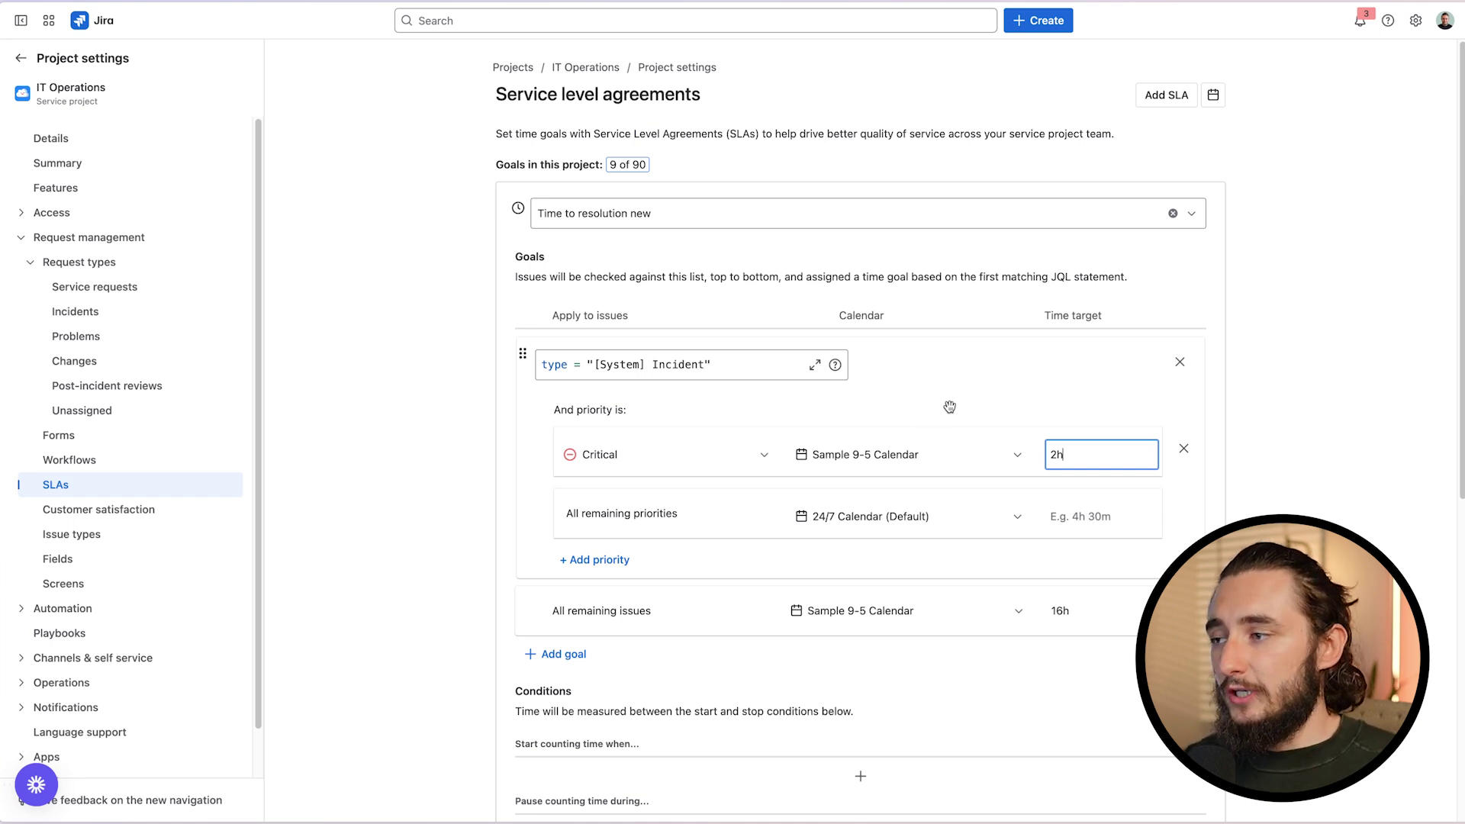
- Add priority targets Highest 4h, Medium 16h, Low 32h and remaining priorities 32h
click(629, 559)
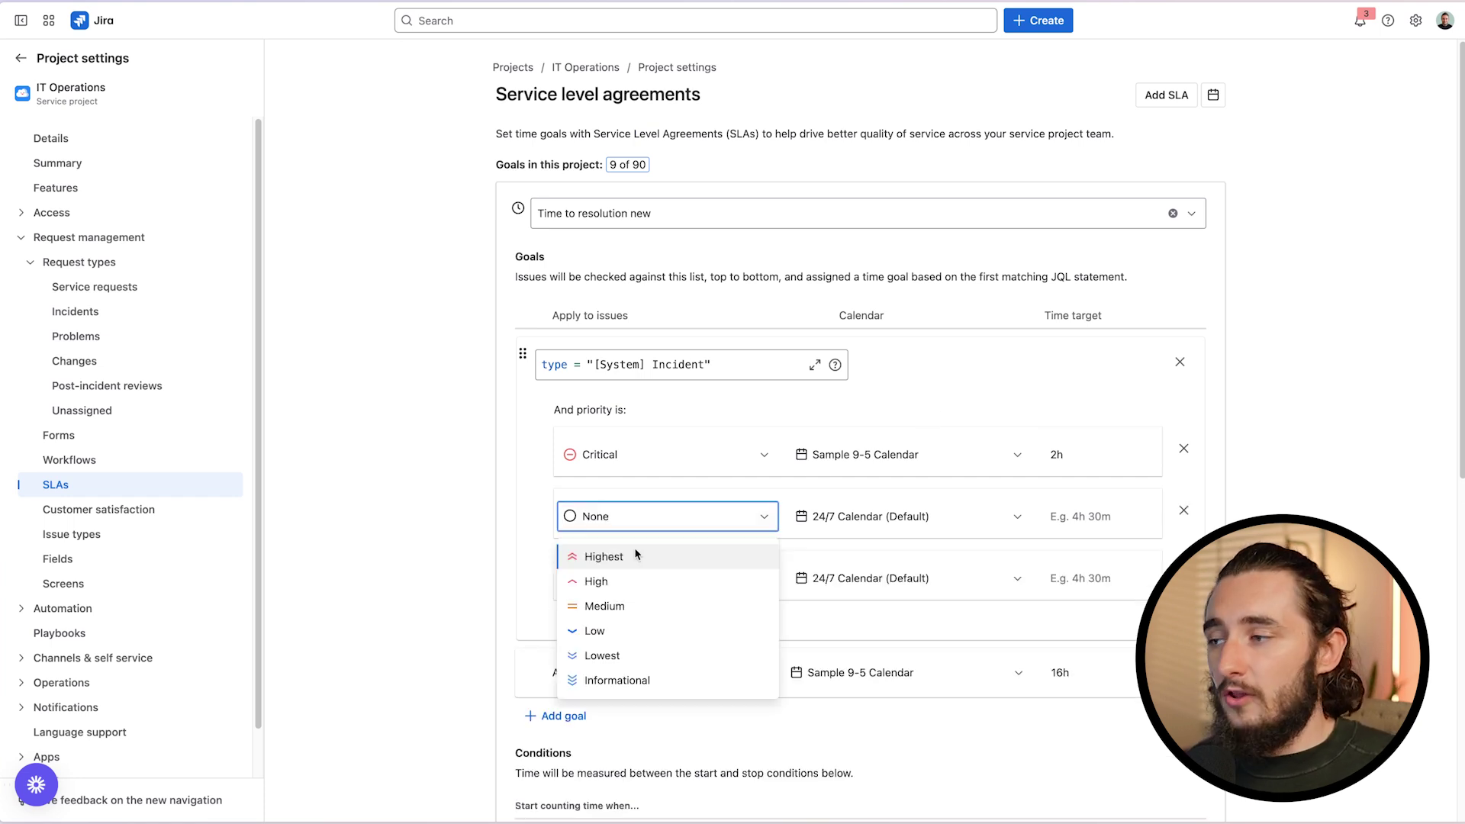
click(637, 558)
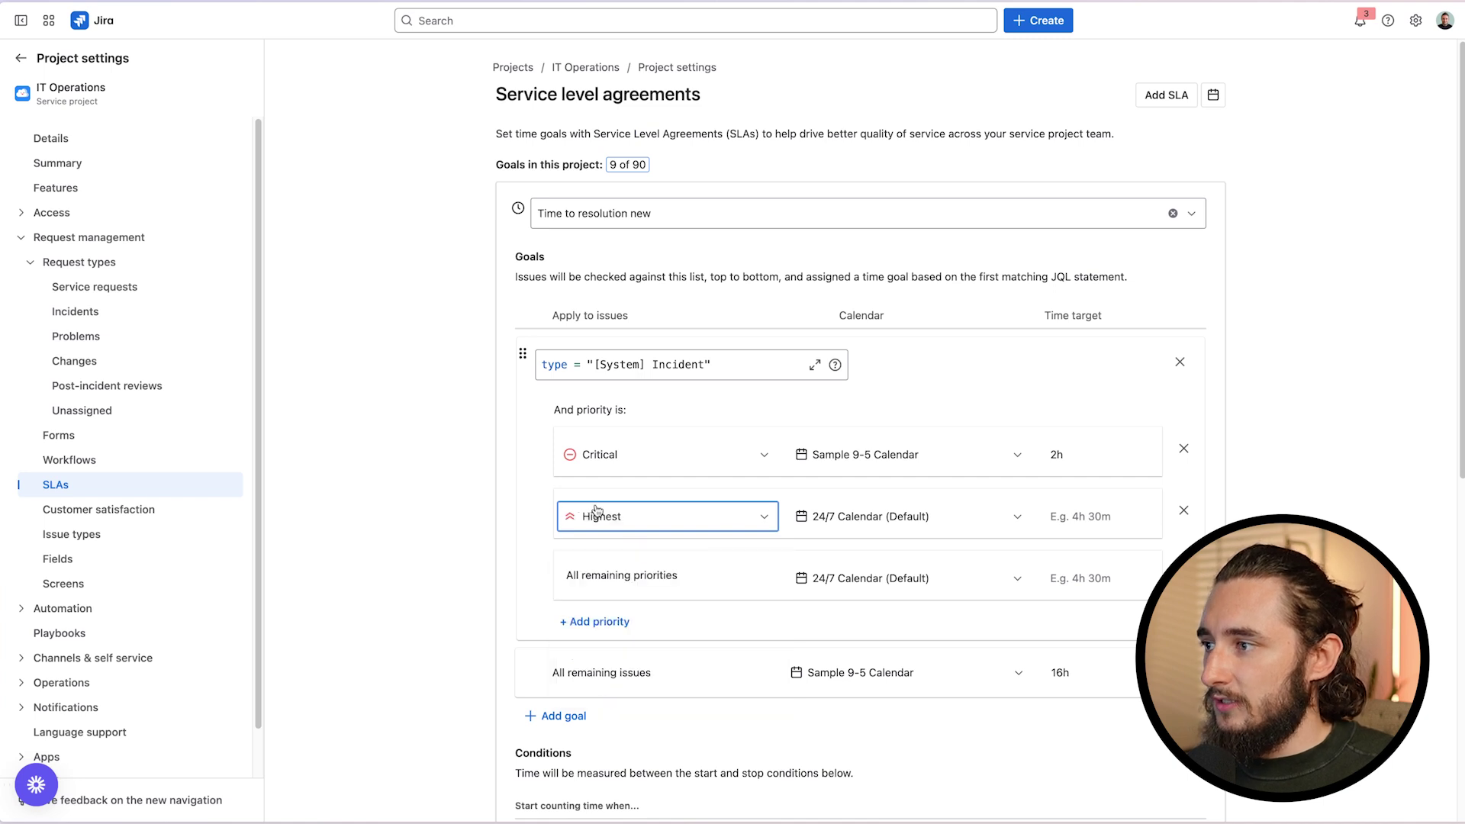
click(1105, 513)
text(4h)
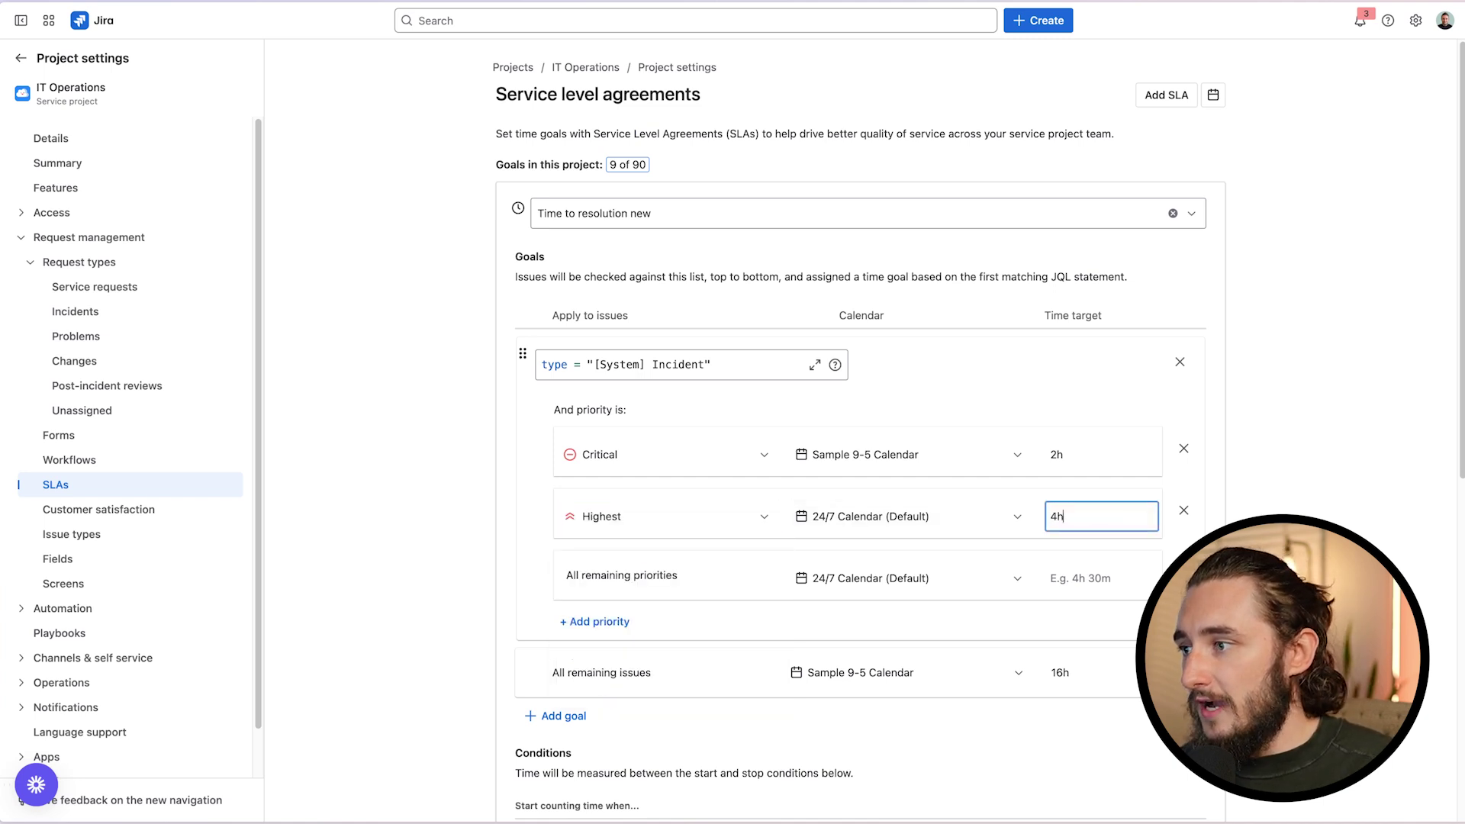
key(Return)
text(16h)
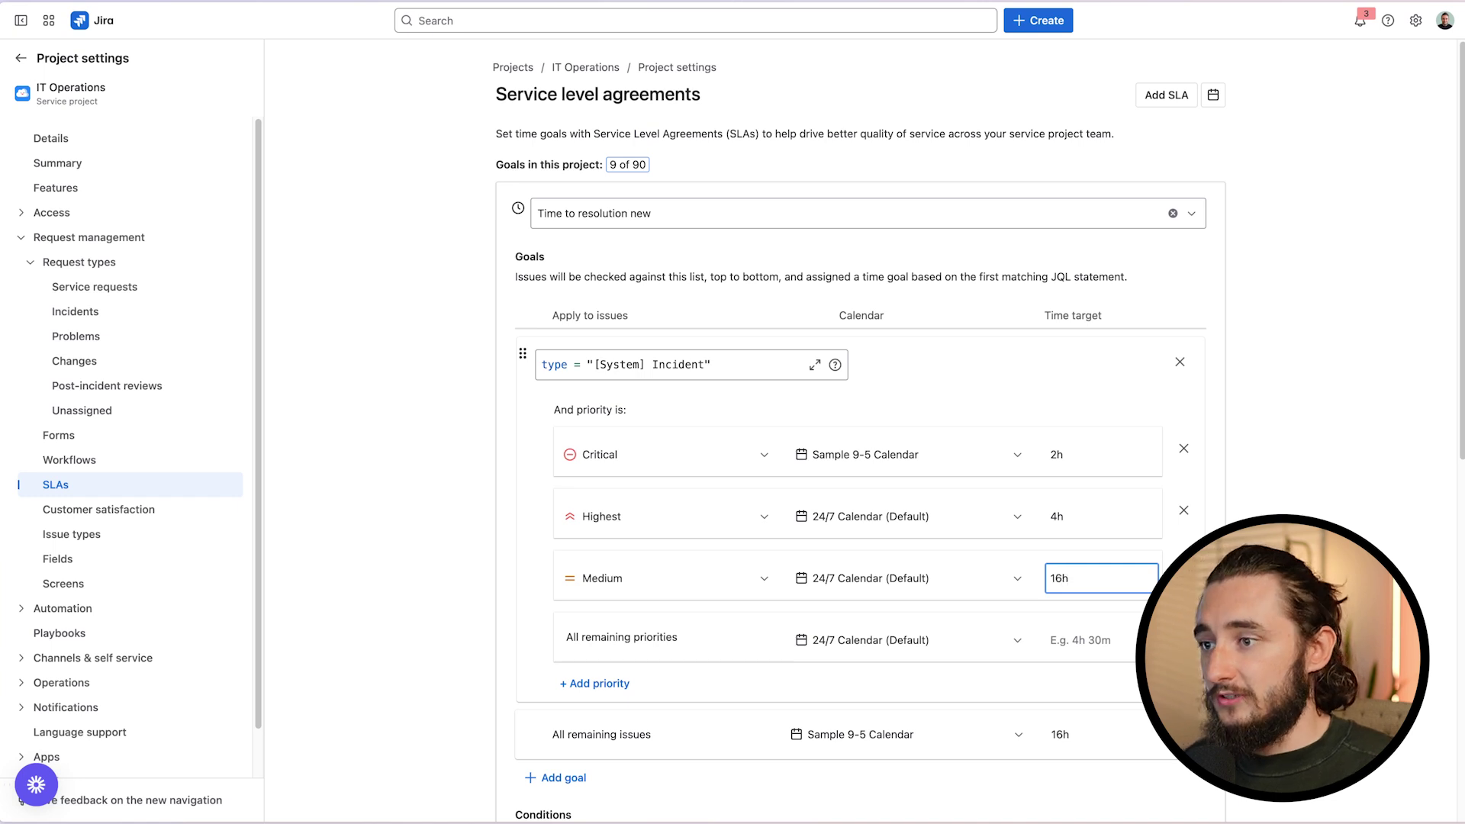
click(599, 684)
text(32h)
key(Return)
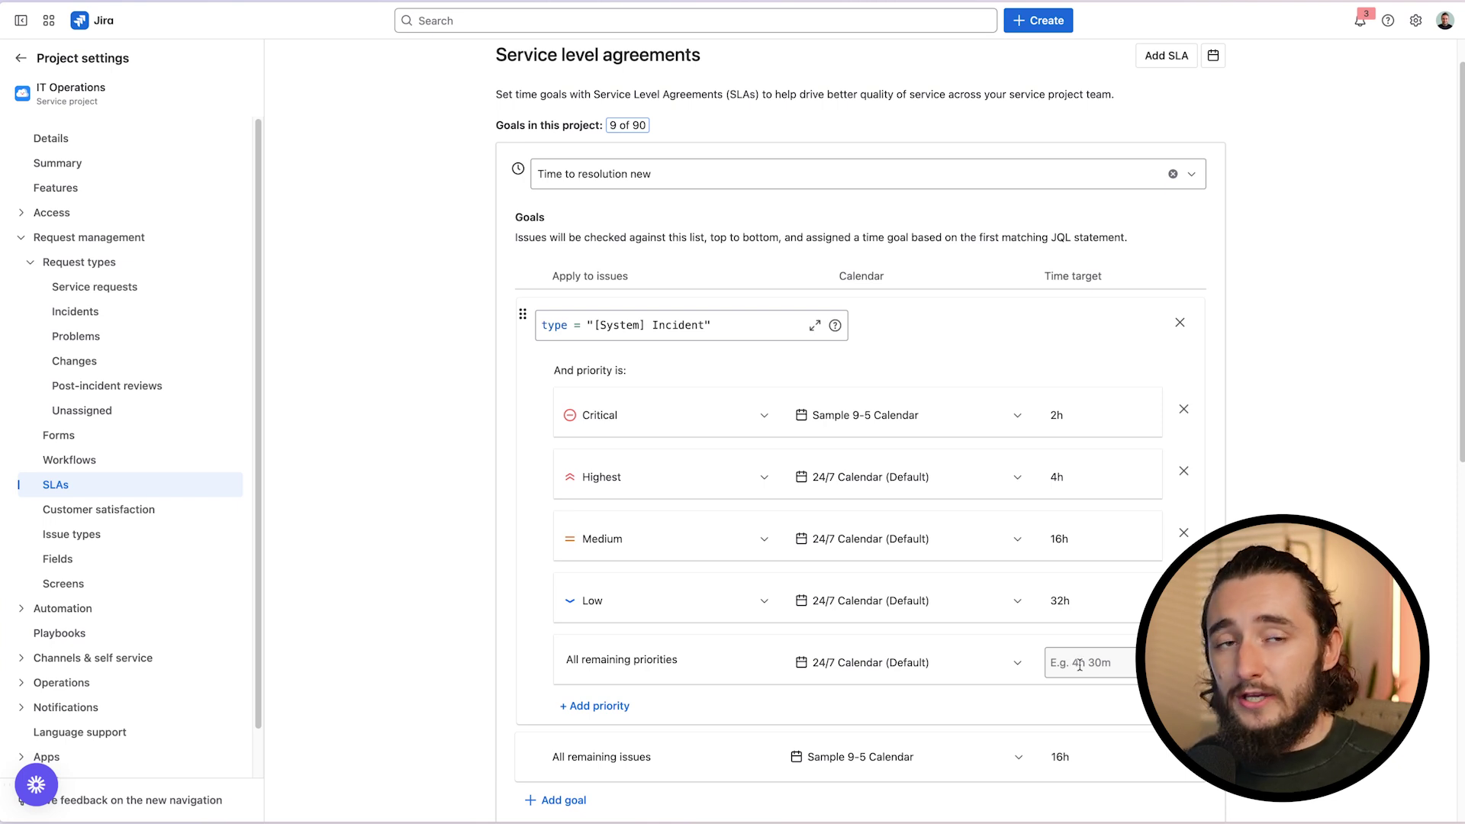
click(1074, 669)
text(32h)
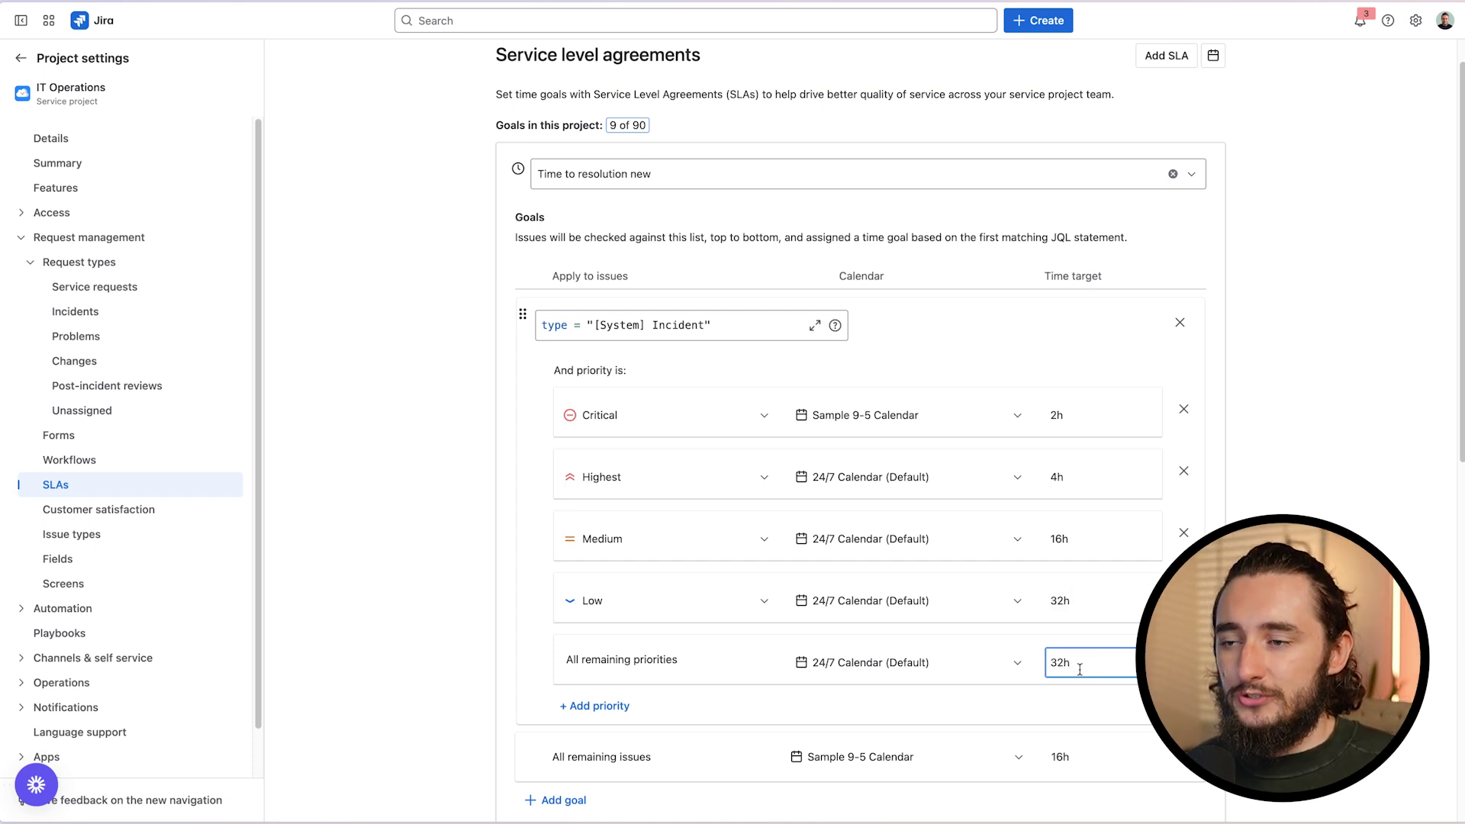
scroll(695, 738, down, 1)
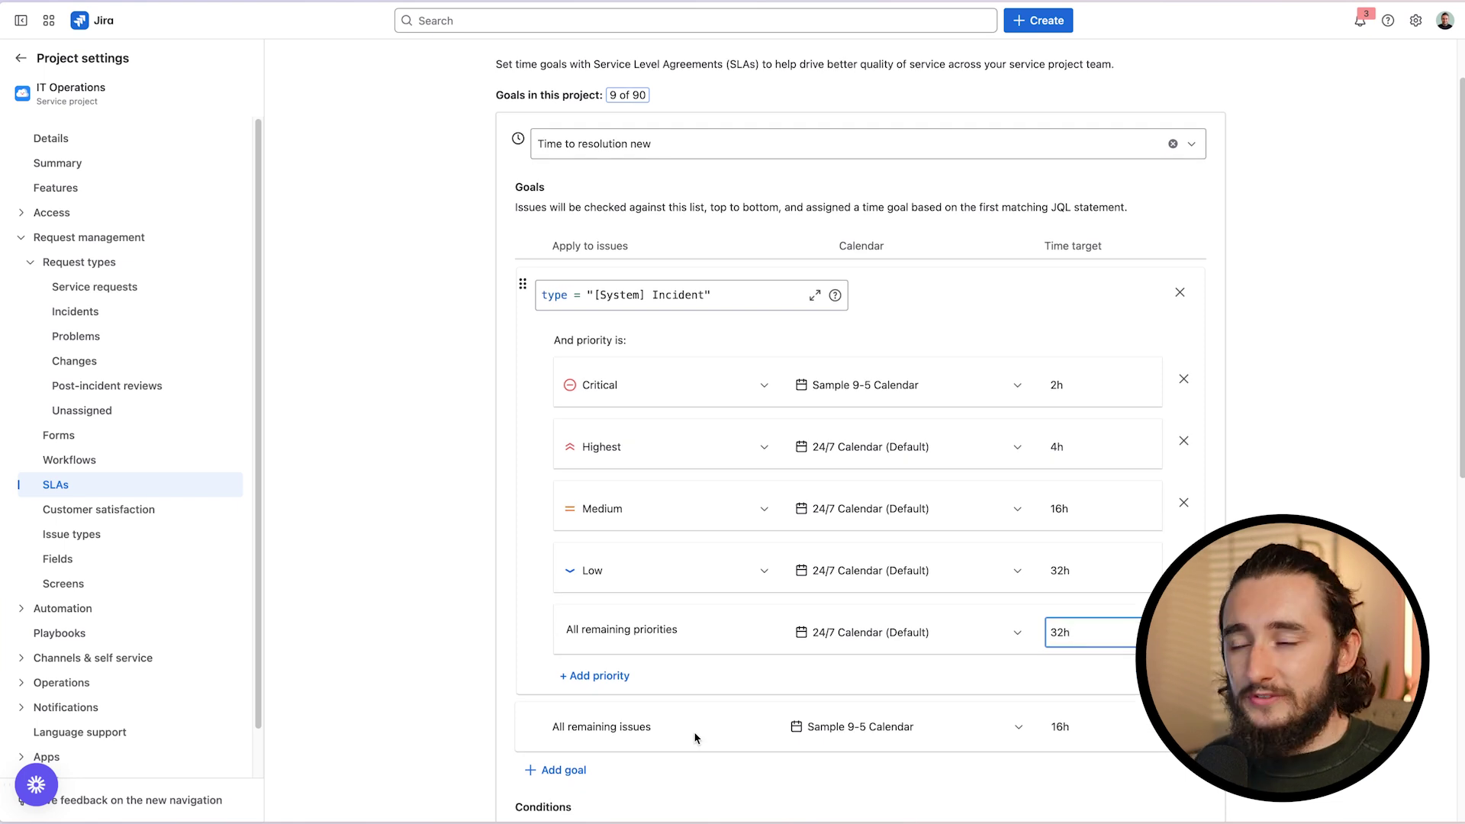
- Add a third goal with JQL type = "[System] Service request"
click(573, 772)
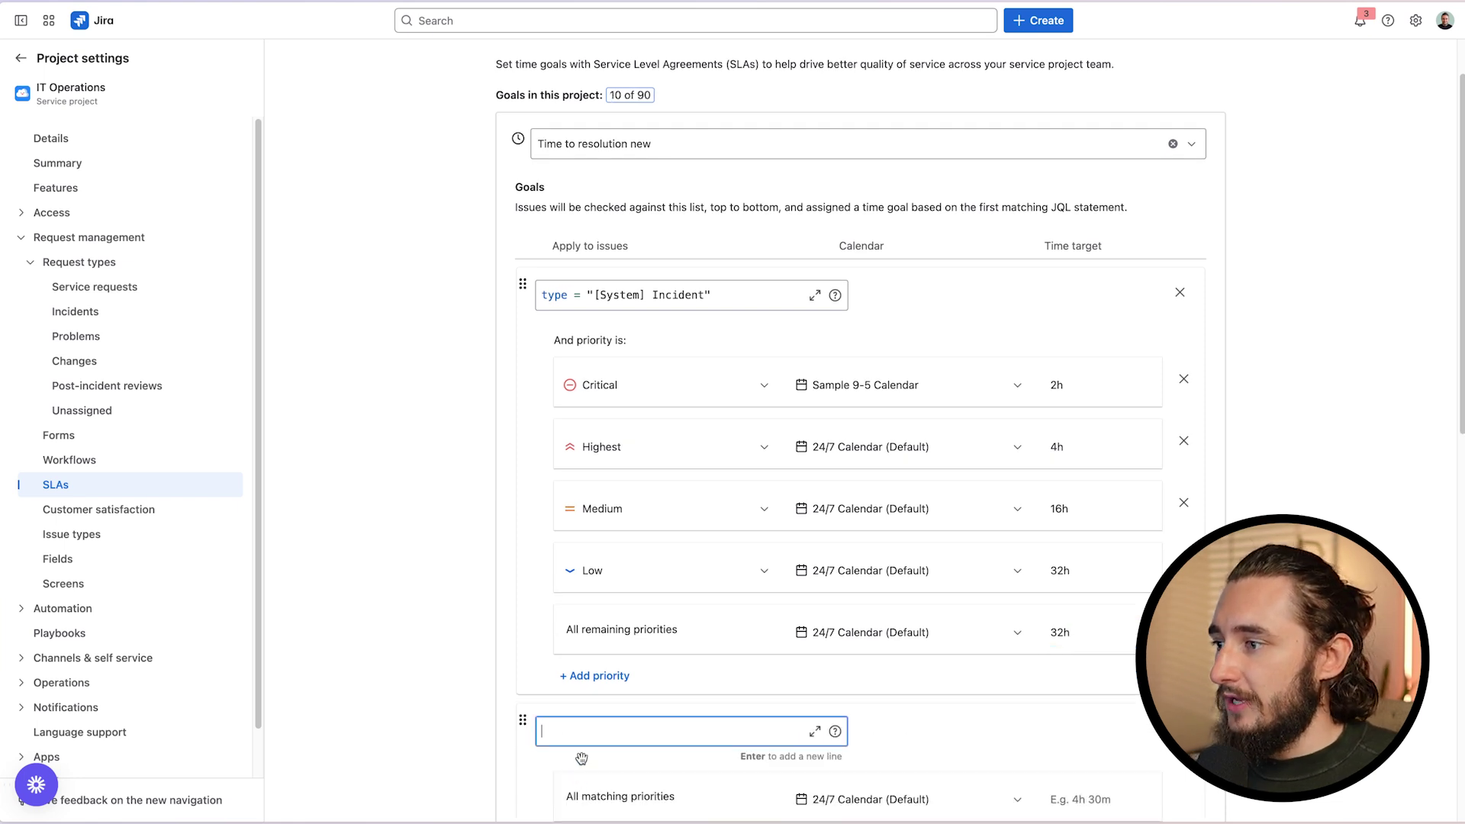
scroll(583, 752, down, 3)
text(type = "[System] Service request")
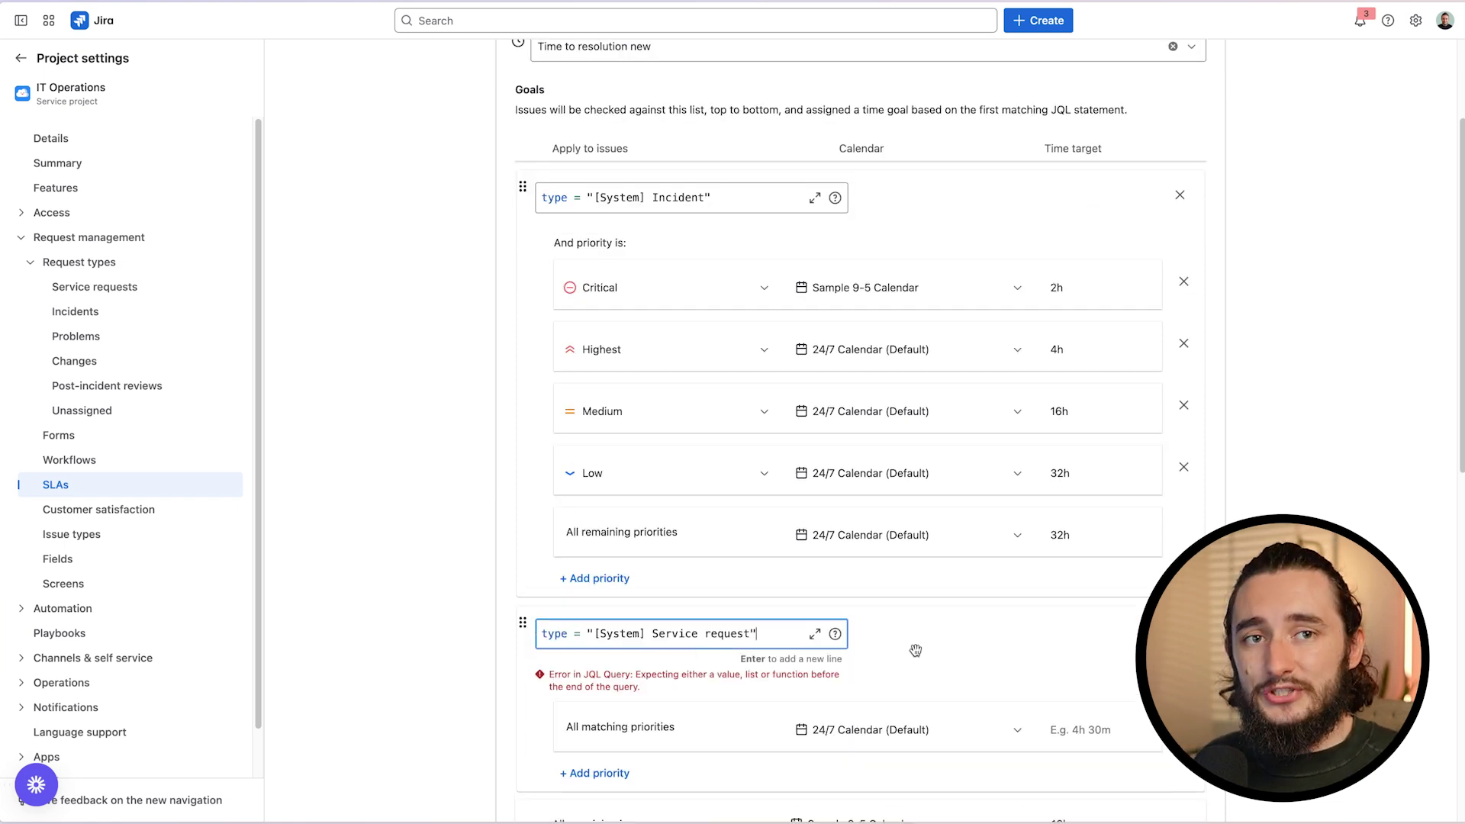
scroll(749, 640, down, 1)
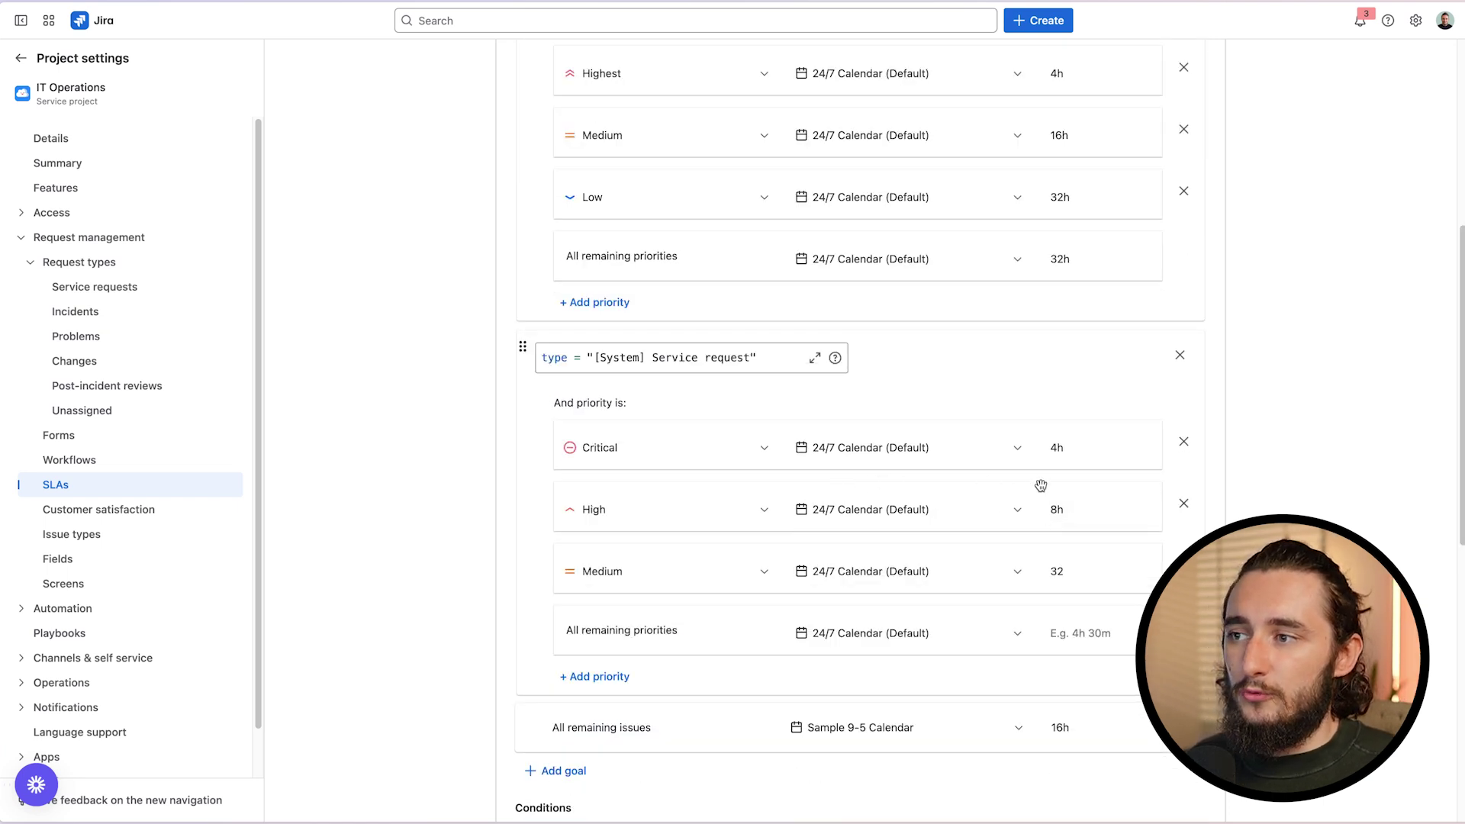
scroll(1041, 486, up, 3)
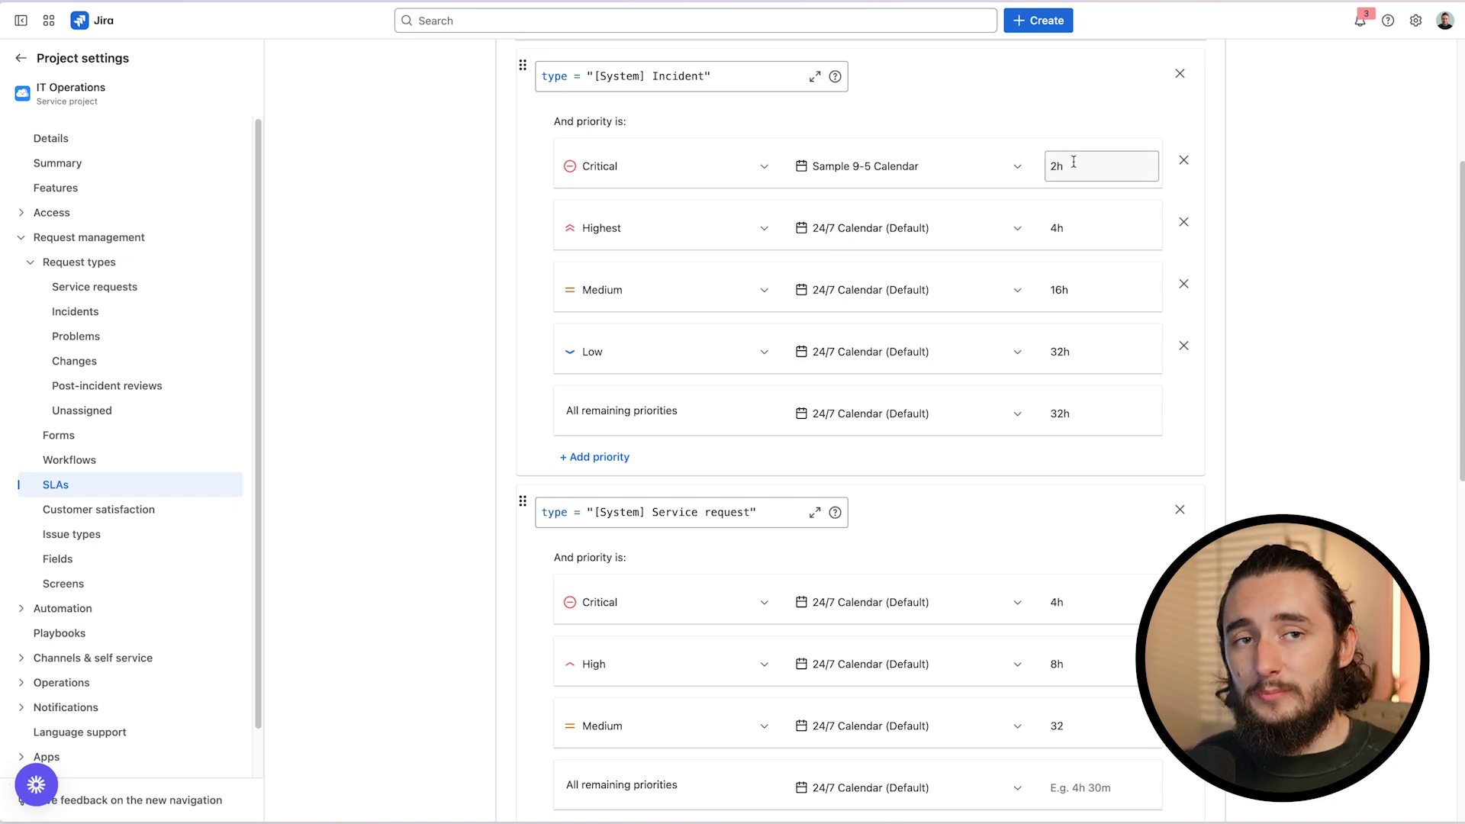
scroll(1127, 316, down, 1)
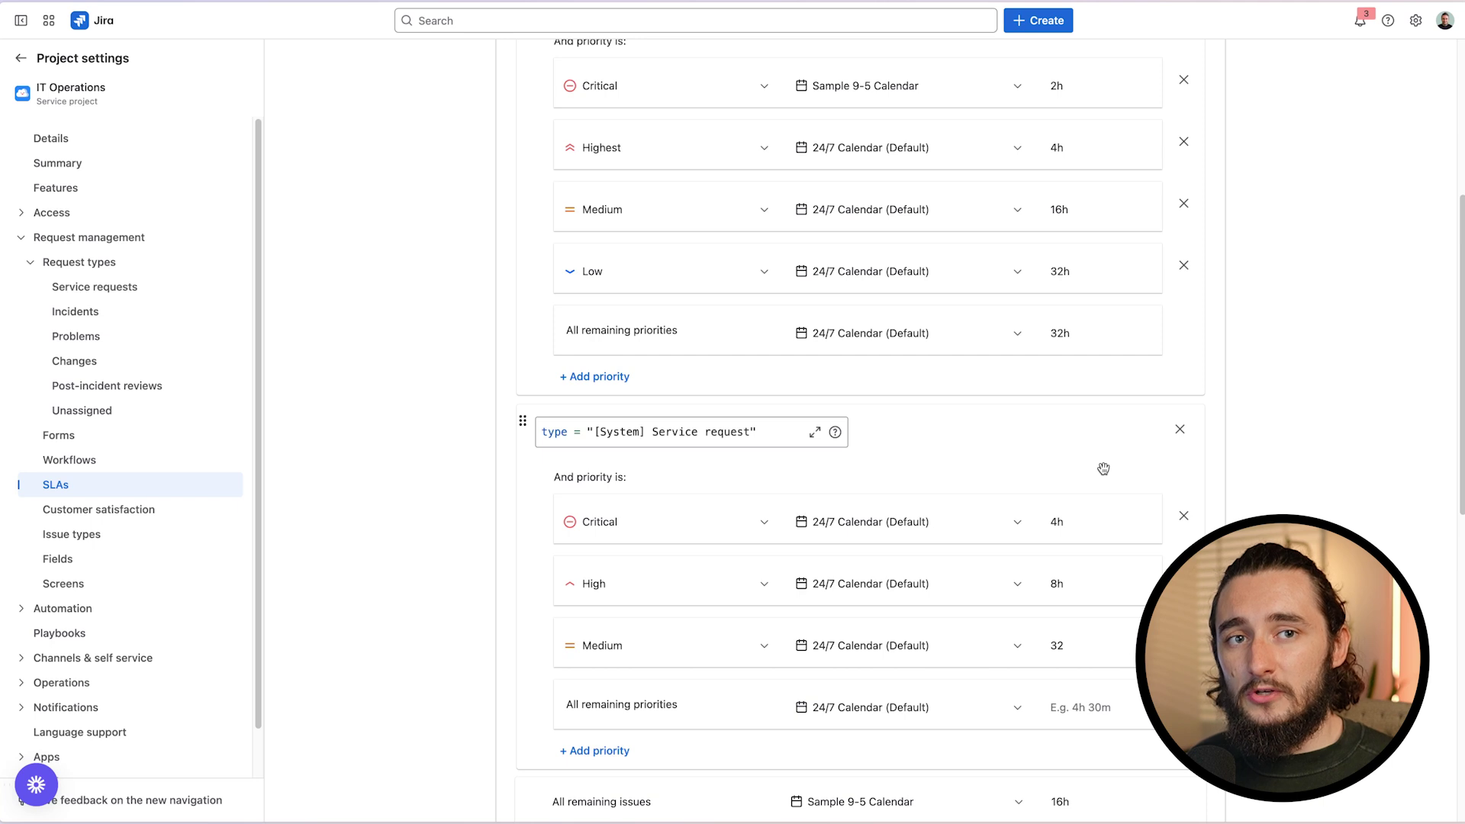
scroll(1103, 468, down, 7)
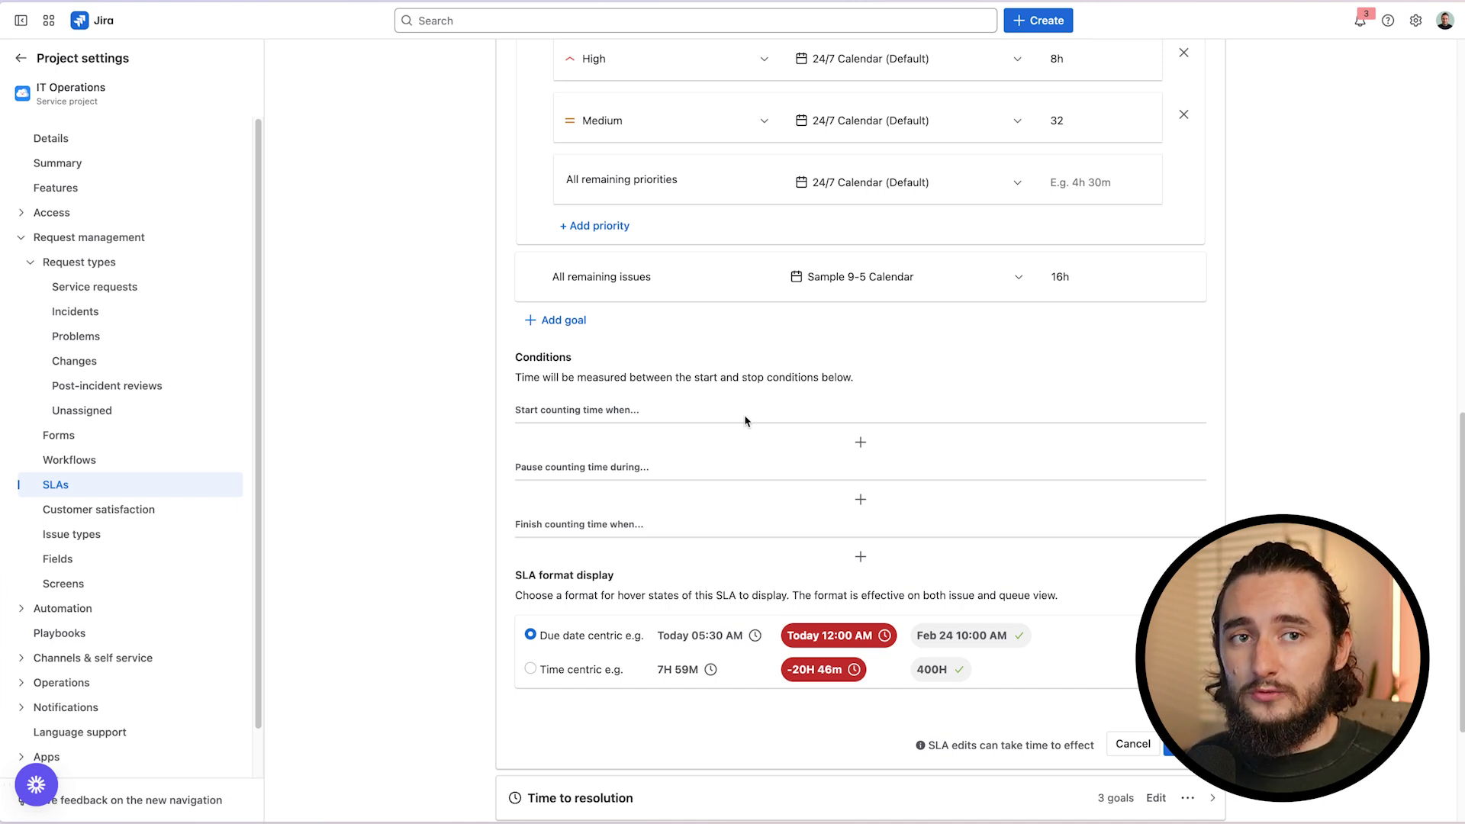
- Set start conditions Issue Created and Resolution: Cleared, and finish condition Resolution: Set
scroll(745, 421, down, 3)
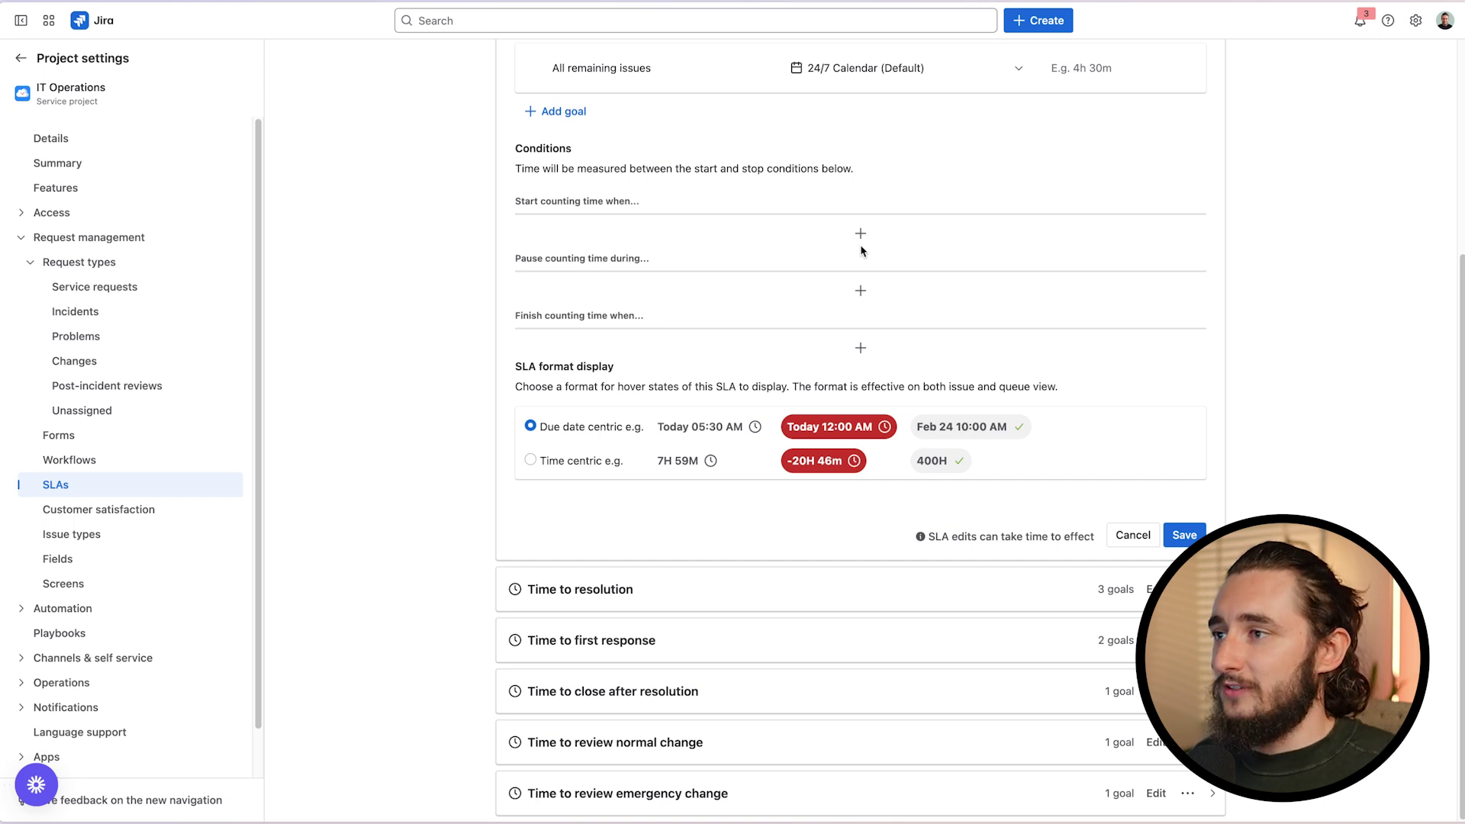
click(863, 241)
click(580, 474)
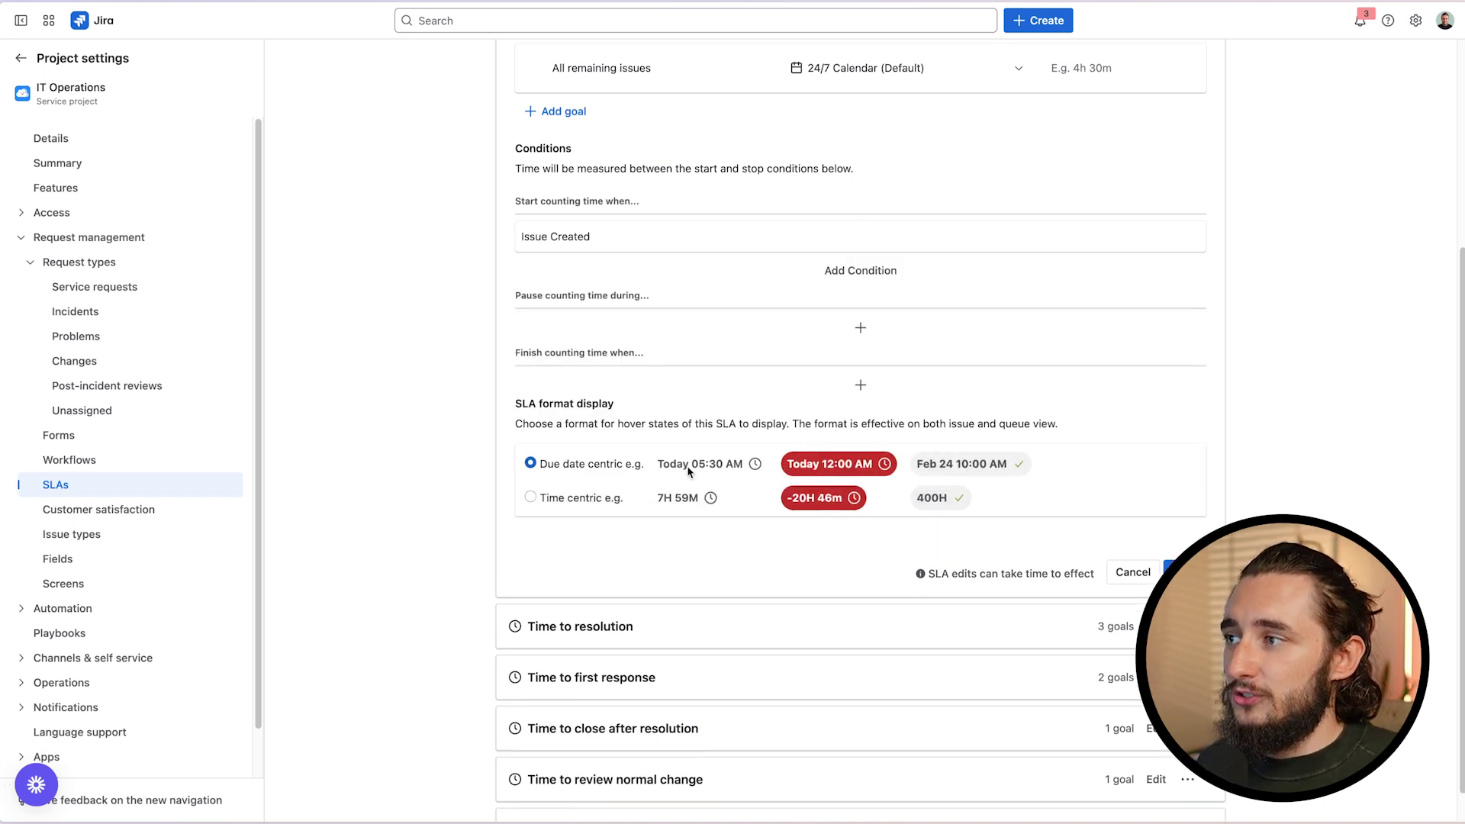
click(844, 272)
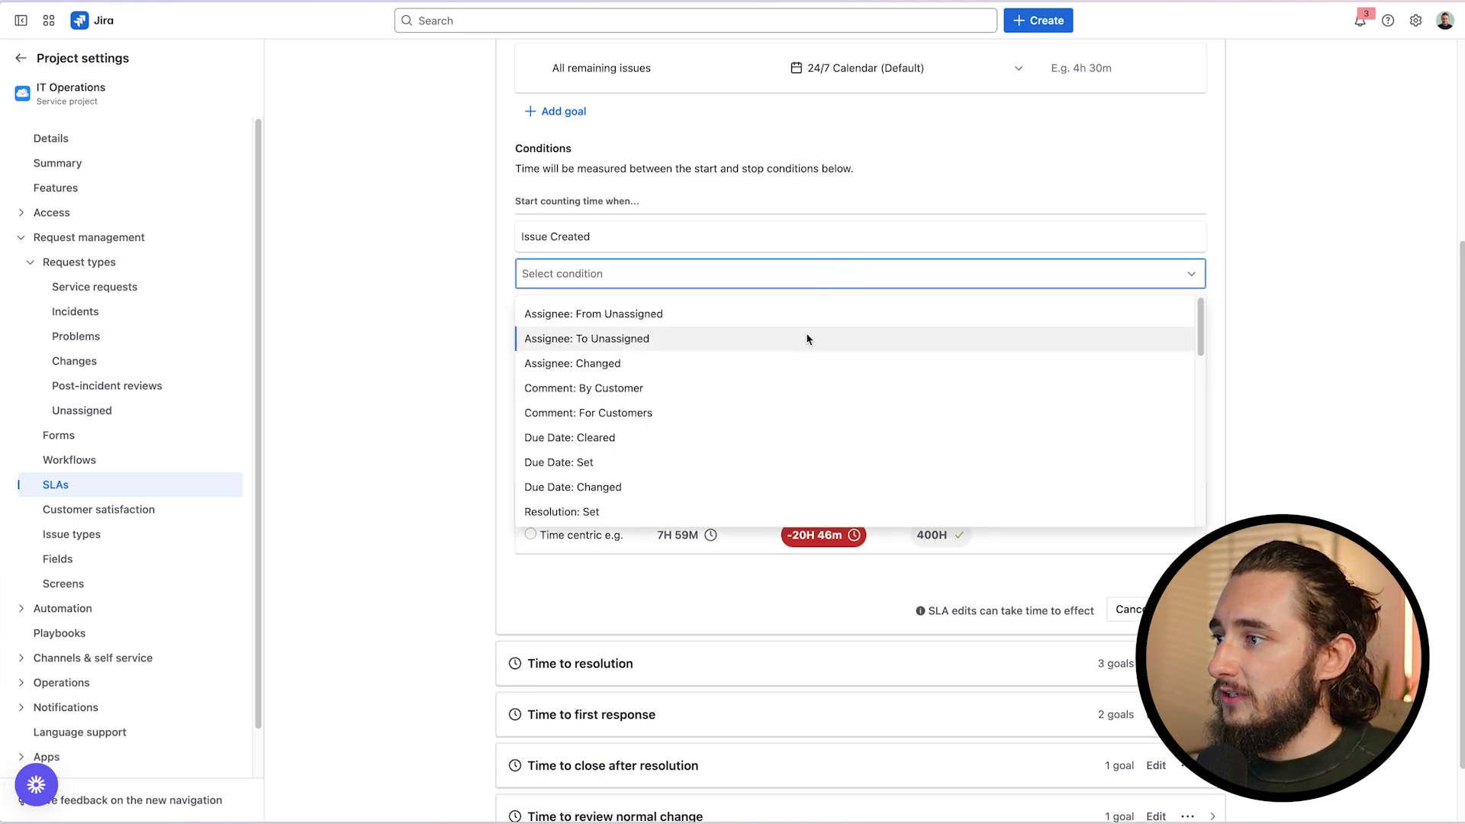
scroll(671, 506, down, 1)
click(671, 506)
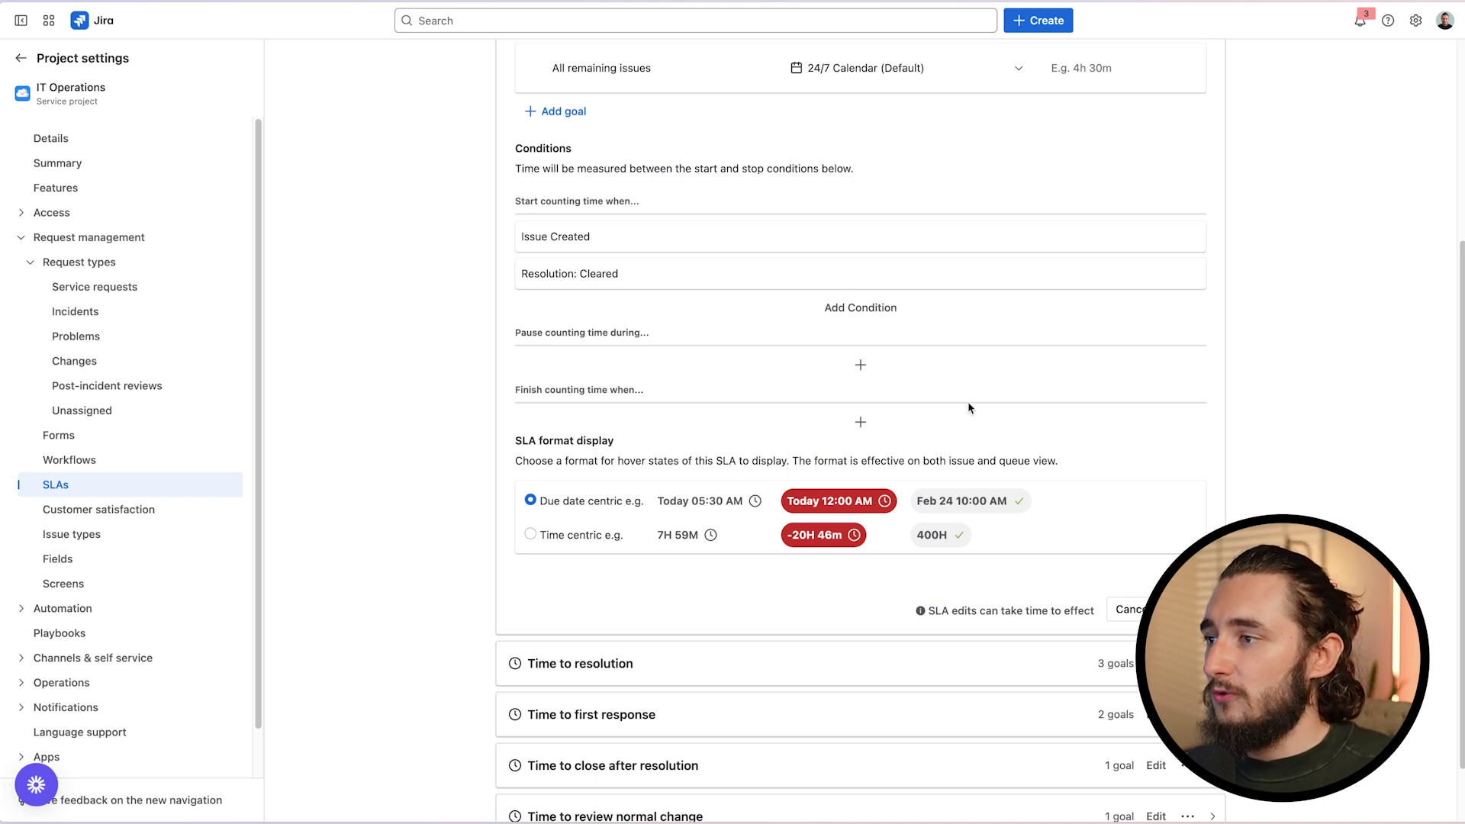
click(861, 422)
scroll(759, 553, down, 1)
click(679, 654)
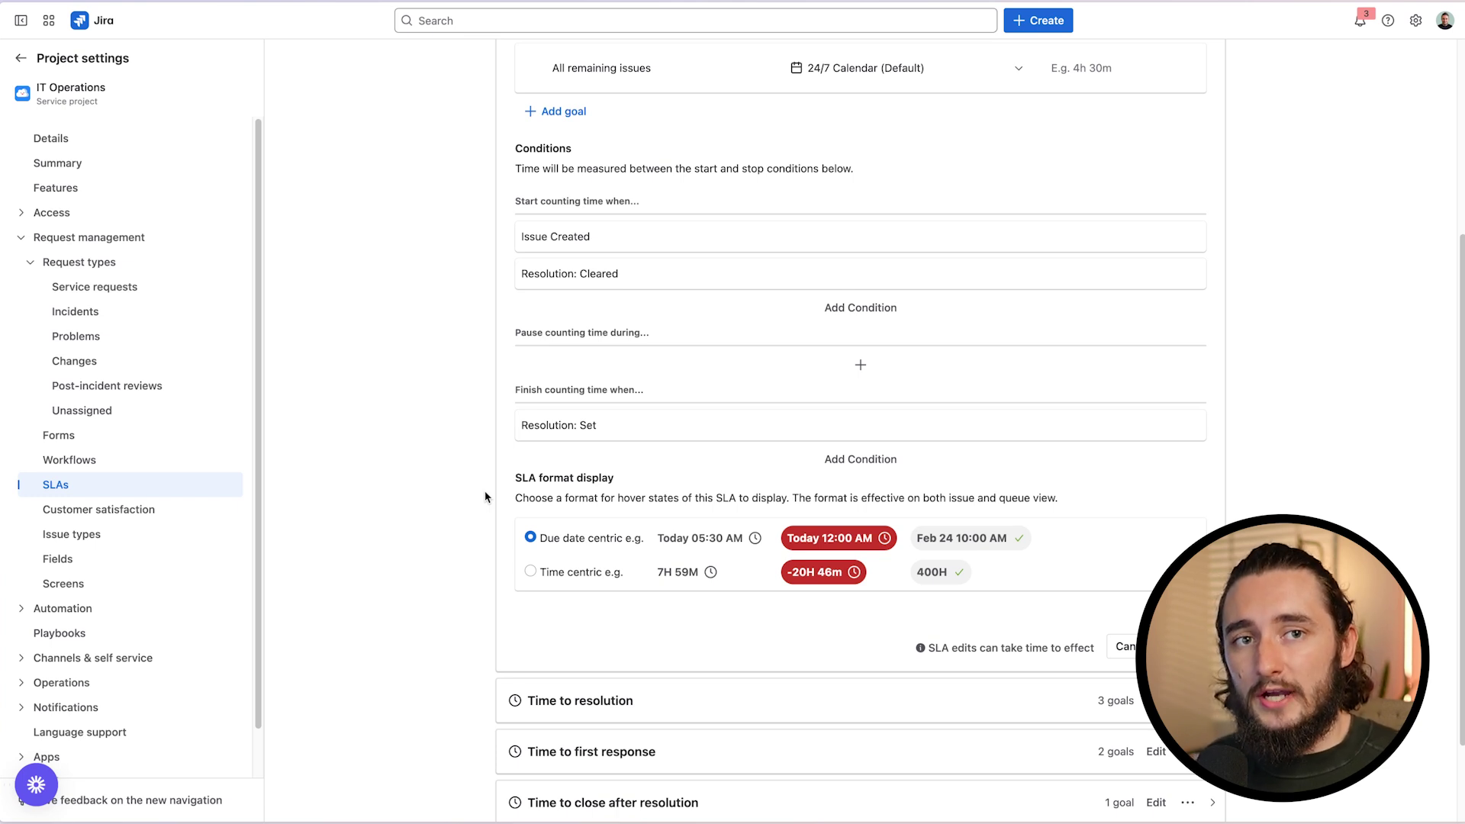
scroll(468, 441, up, 1)
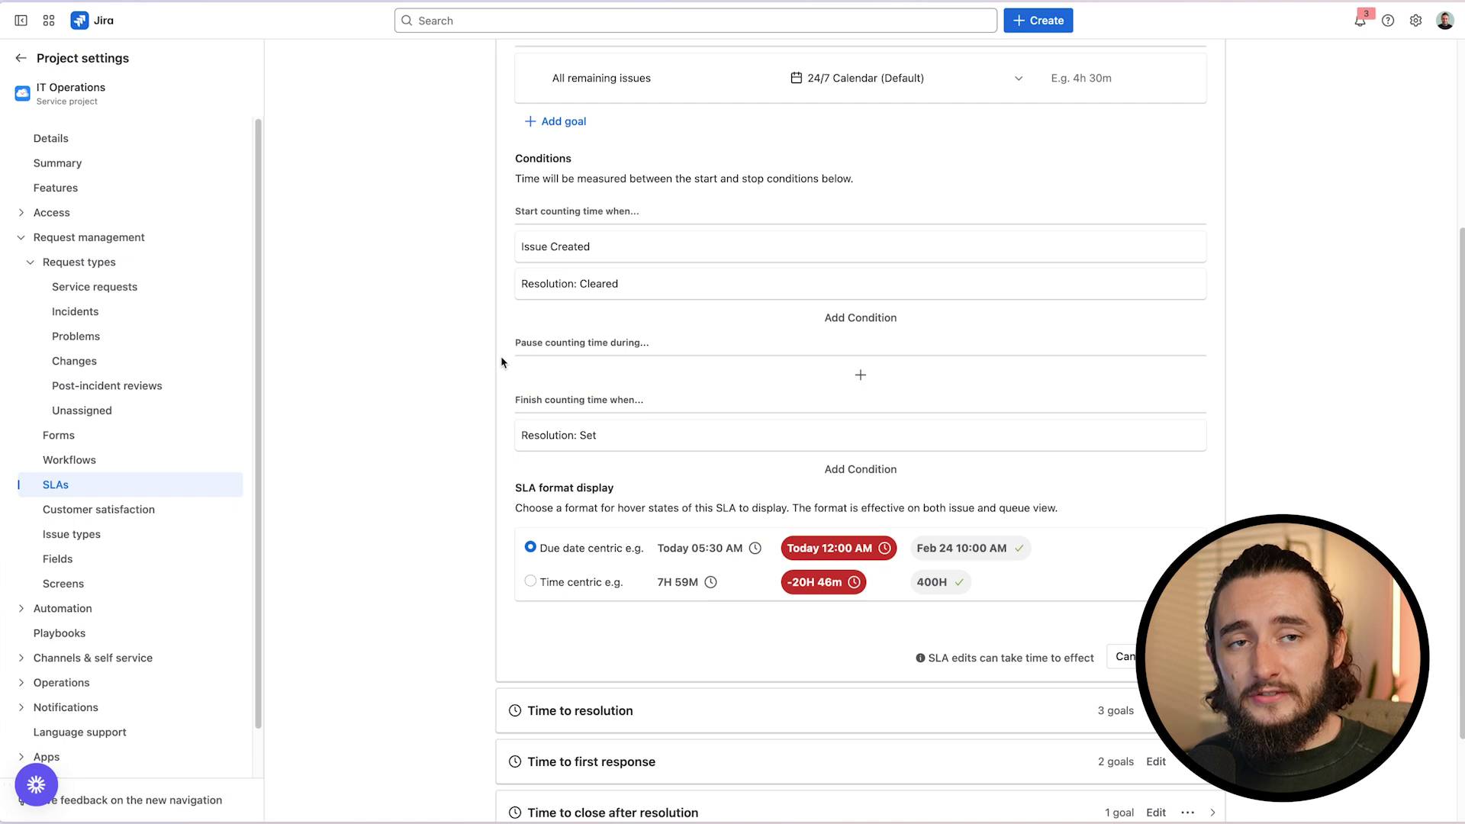
- Pause the SLA clock while the status is Waiting for customer
click(519, 374)
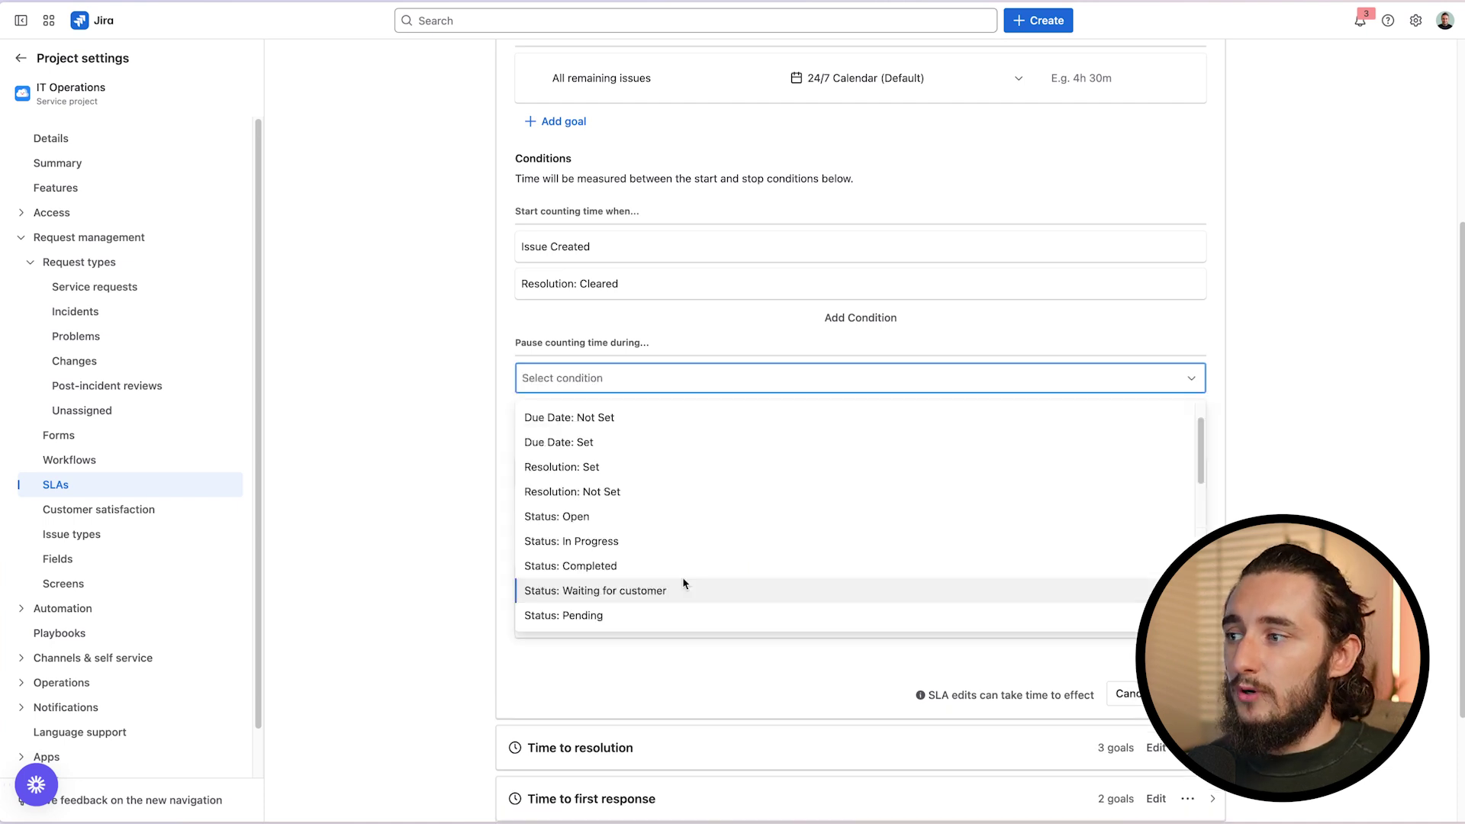
click(683, 586)
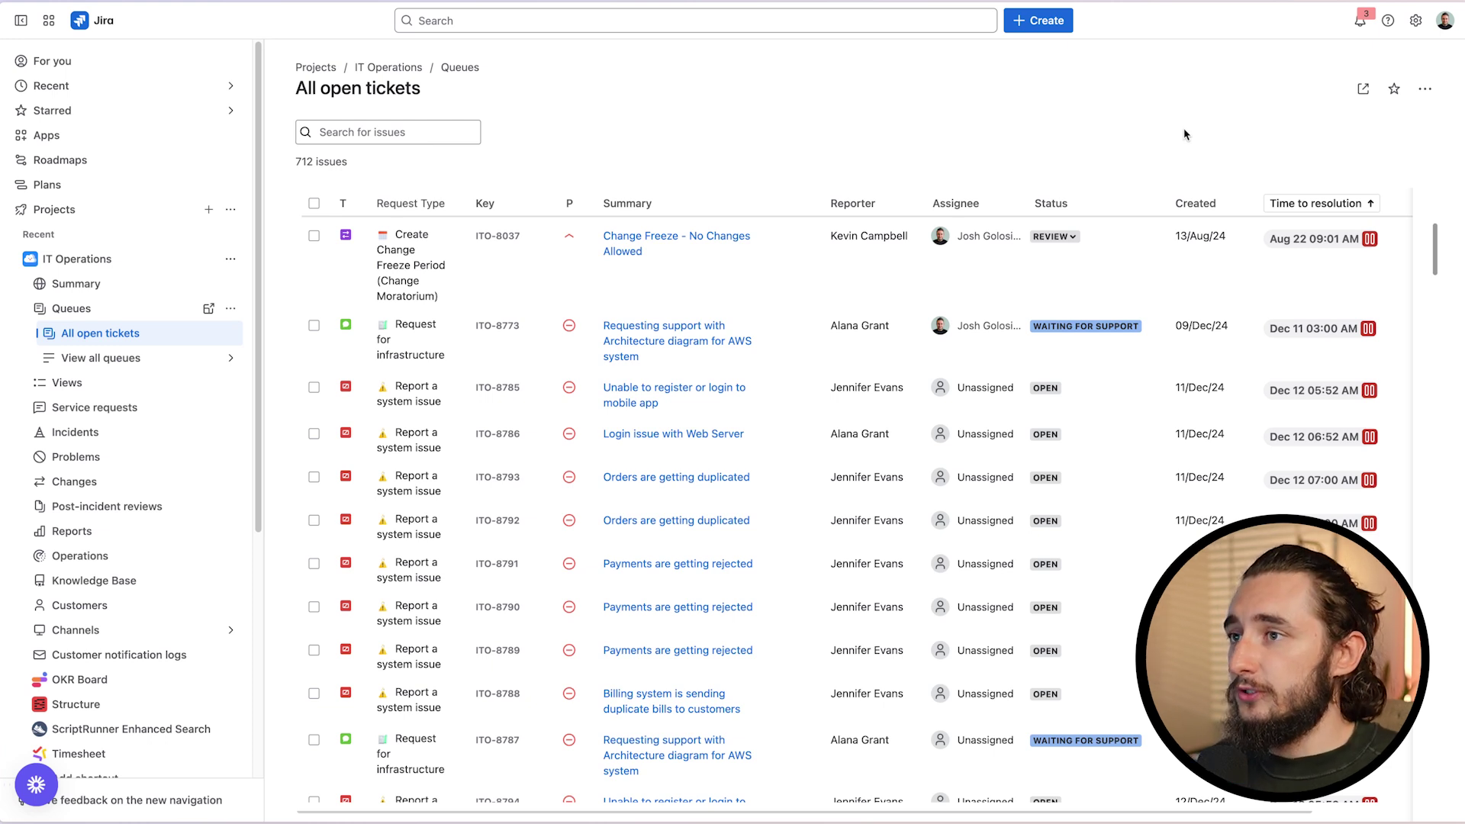
- Edit the All open tickets queue to add a Time to first response column
click(1424, 88)
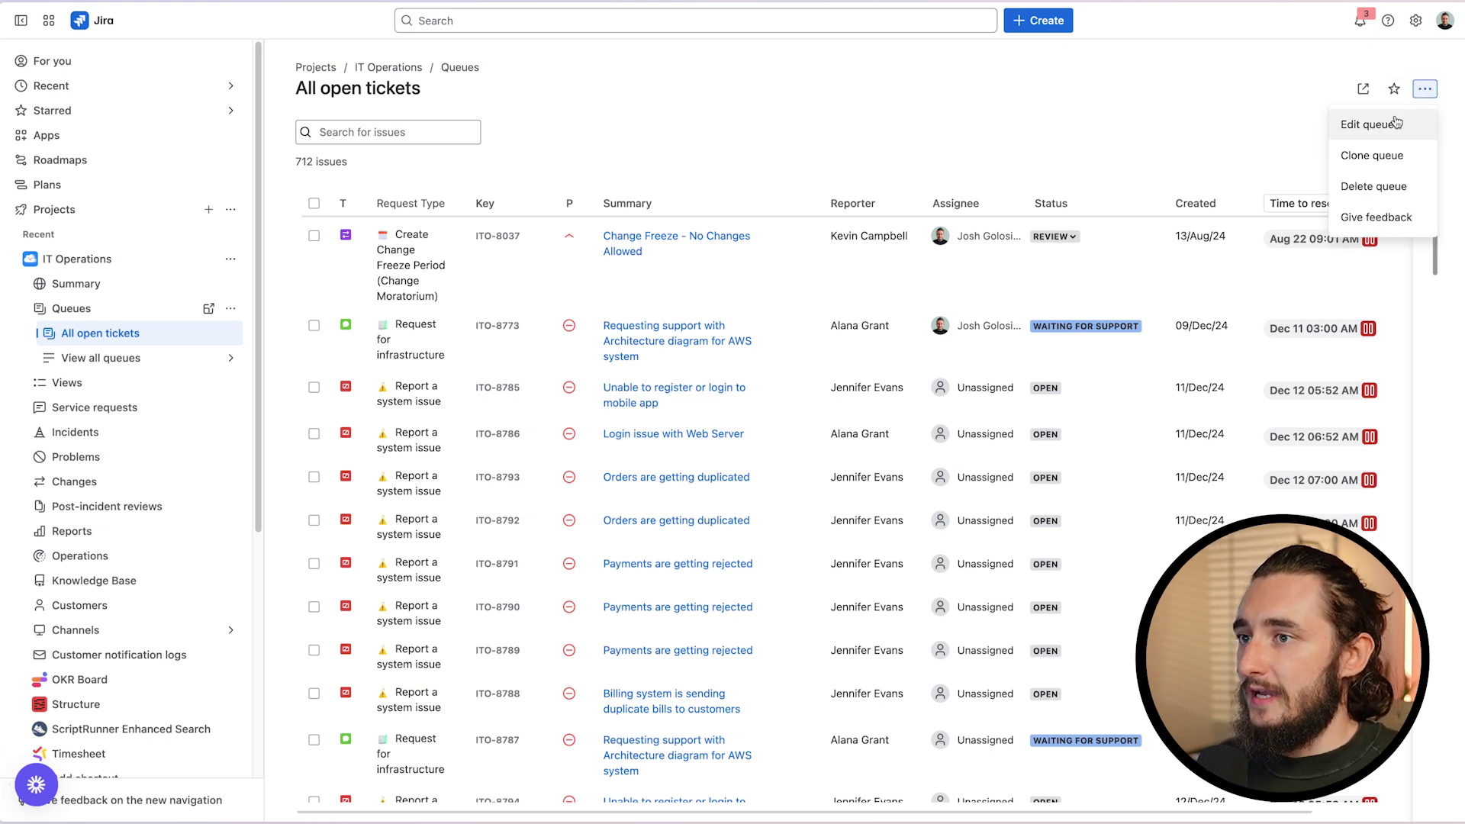
click(1371, 124)
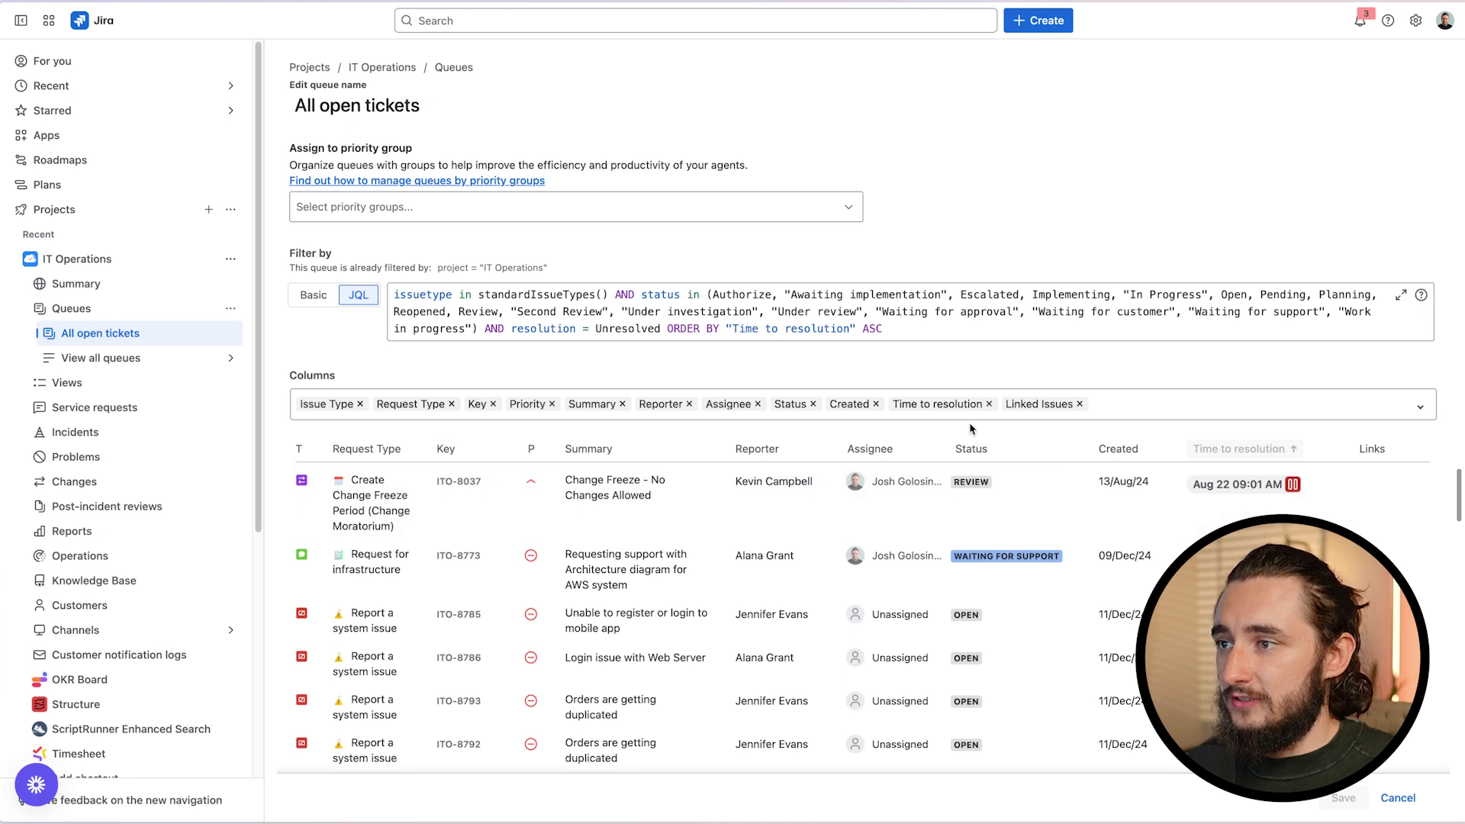
click(1141, 413)
text(time to)
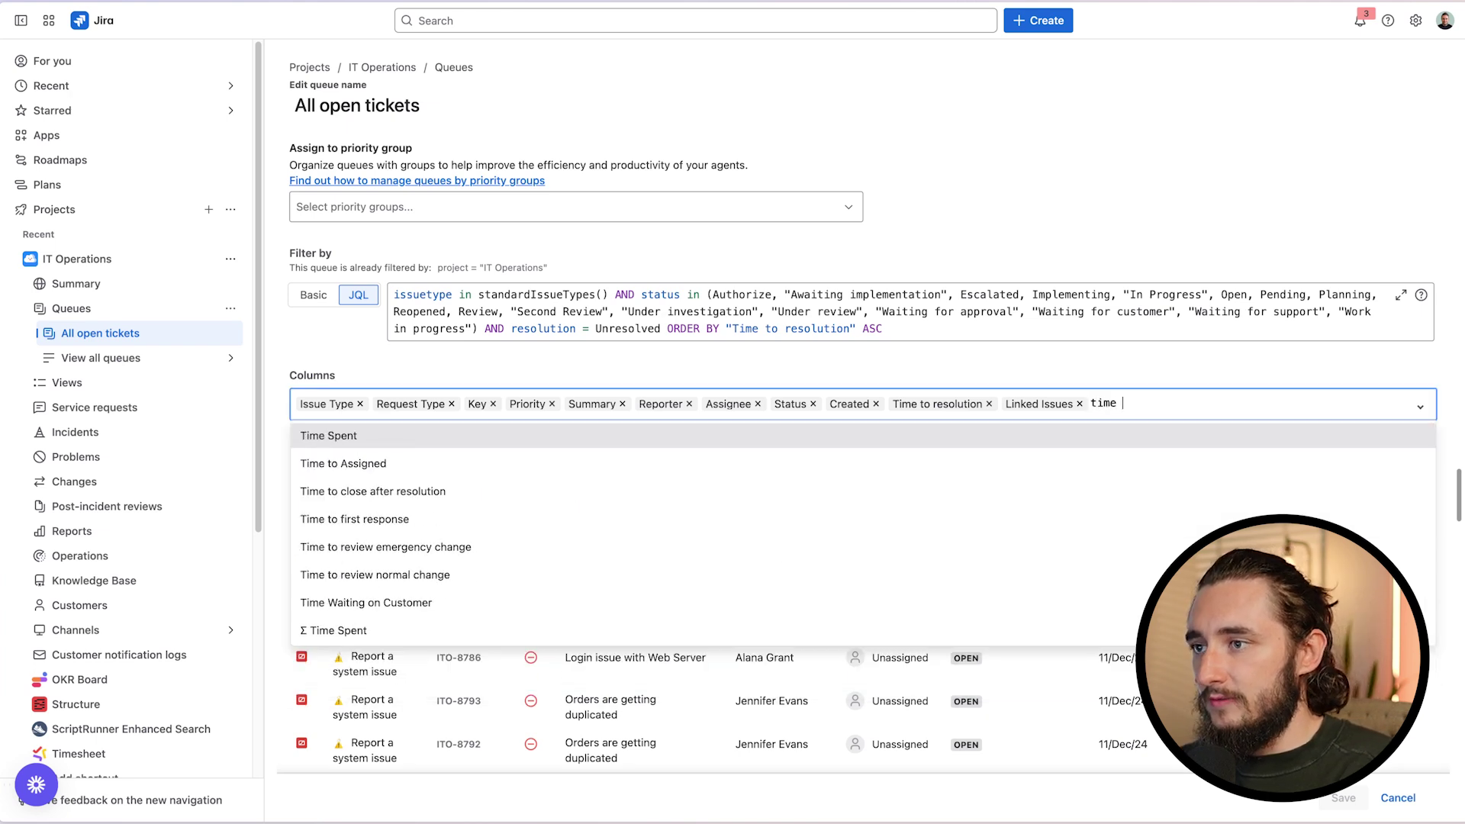
click(946, 490)
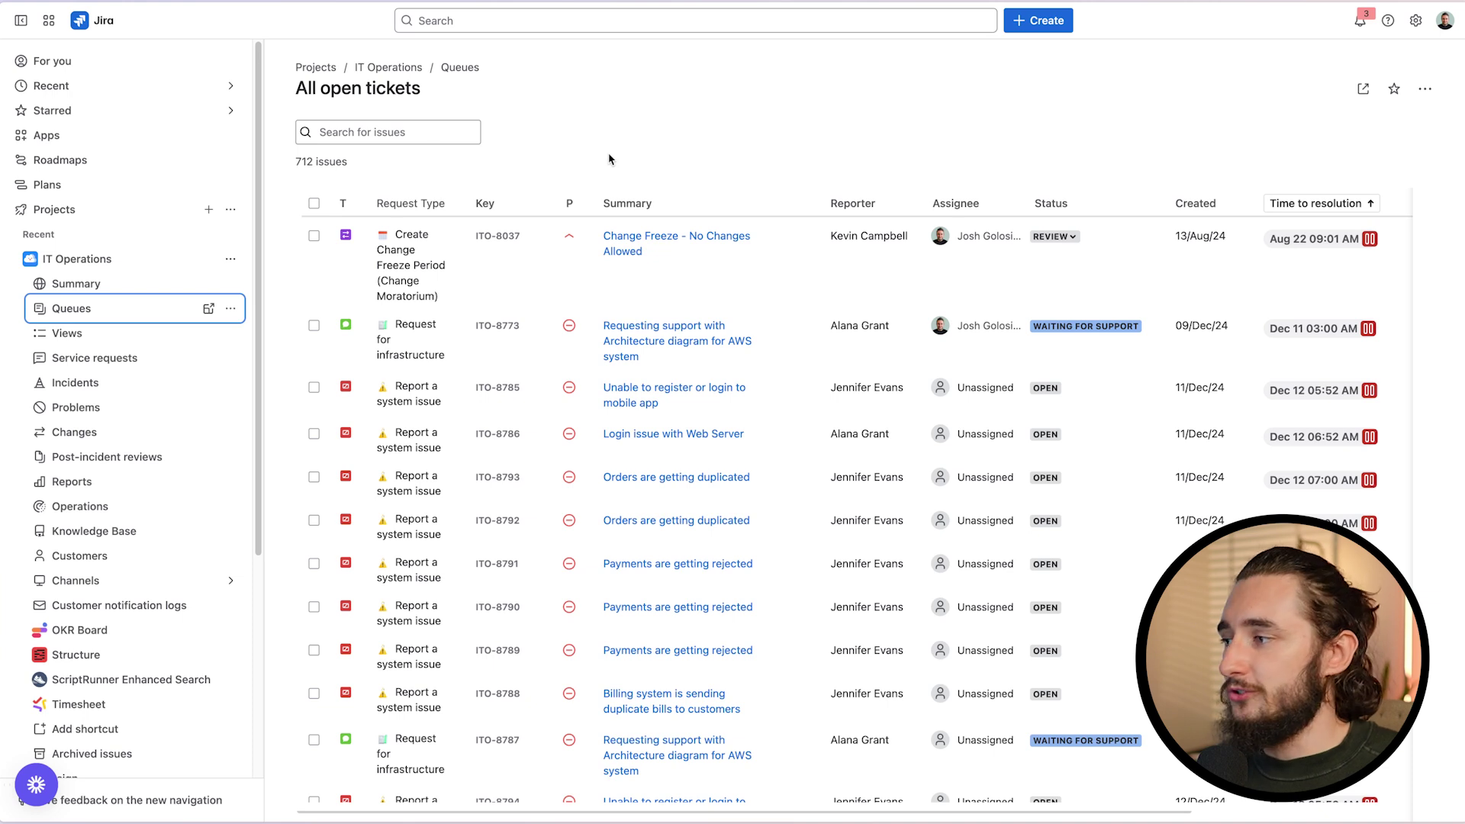
- Go to the IT Operations project's Reports page
click(142, 484)
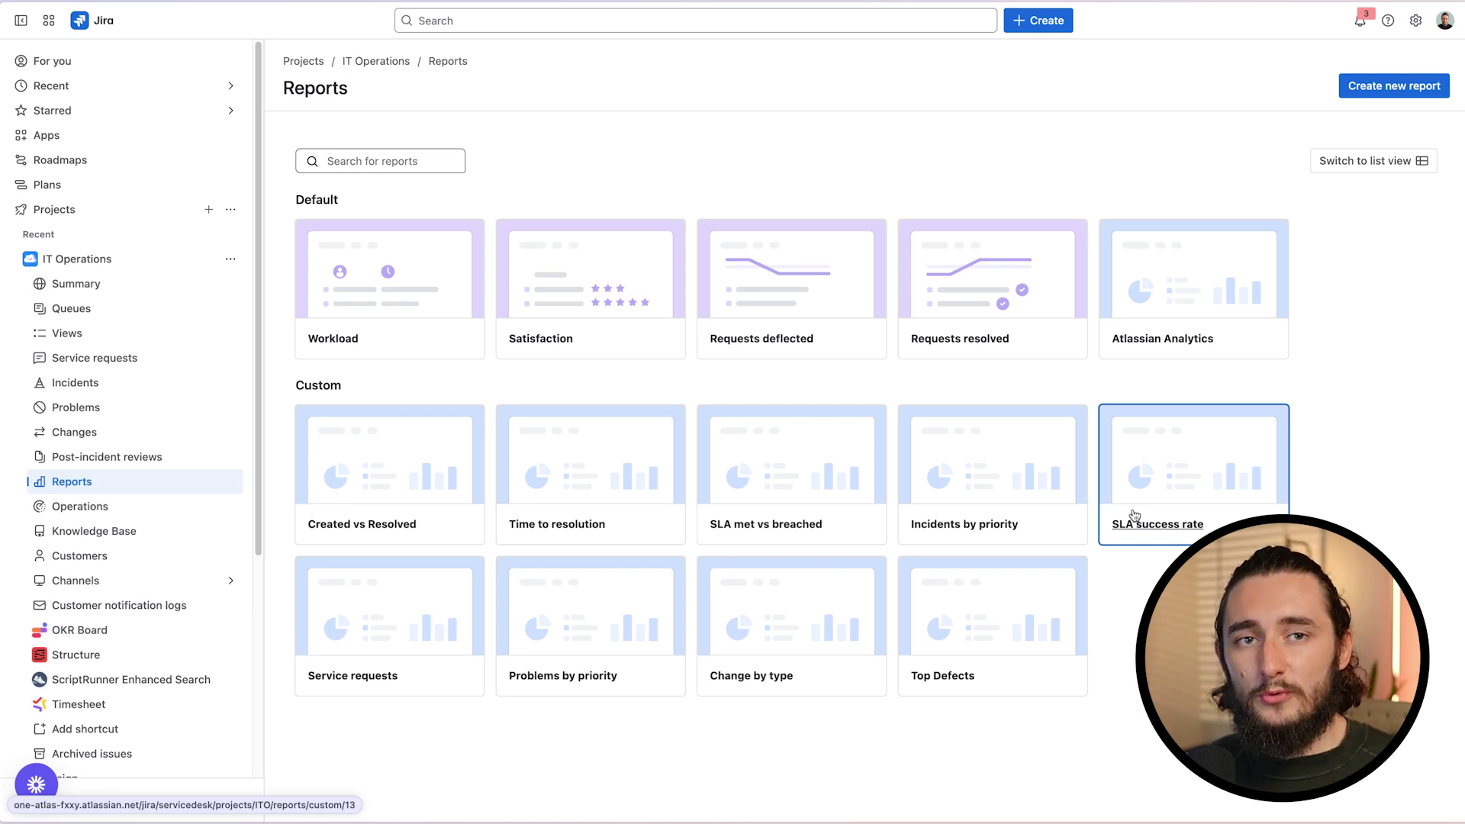
- Create 'SLA Report' with a Time to first response - Breached series labelled 'Time to First Response Breached'
click(1386, 86)
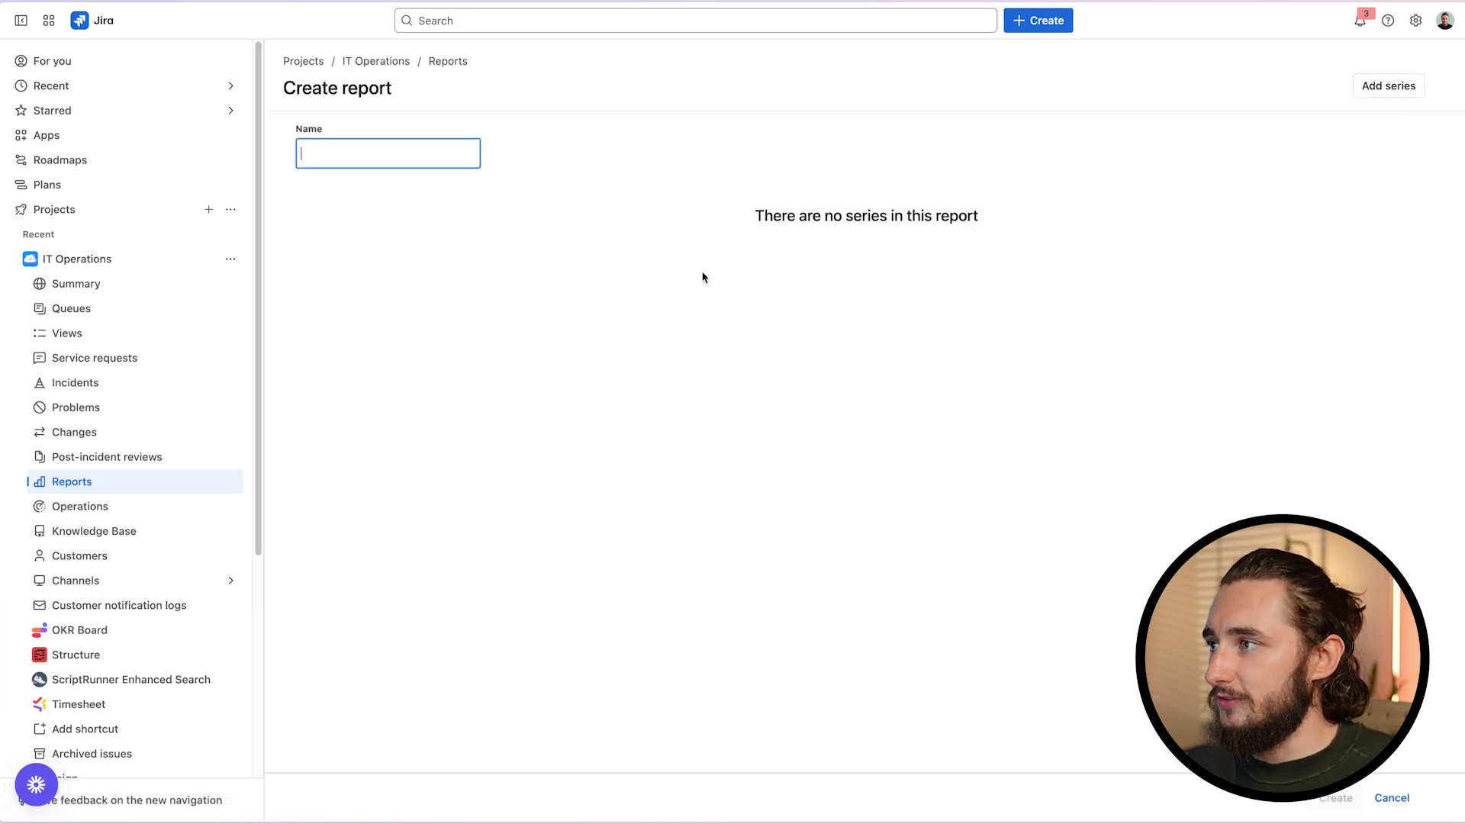
text(SLA Report)
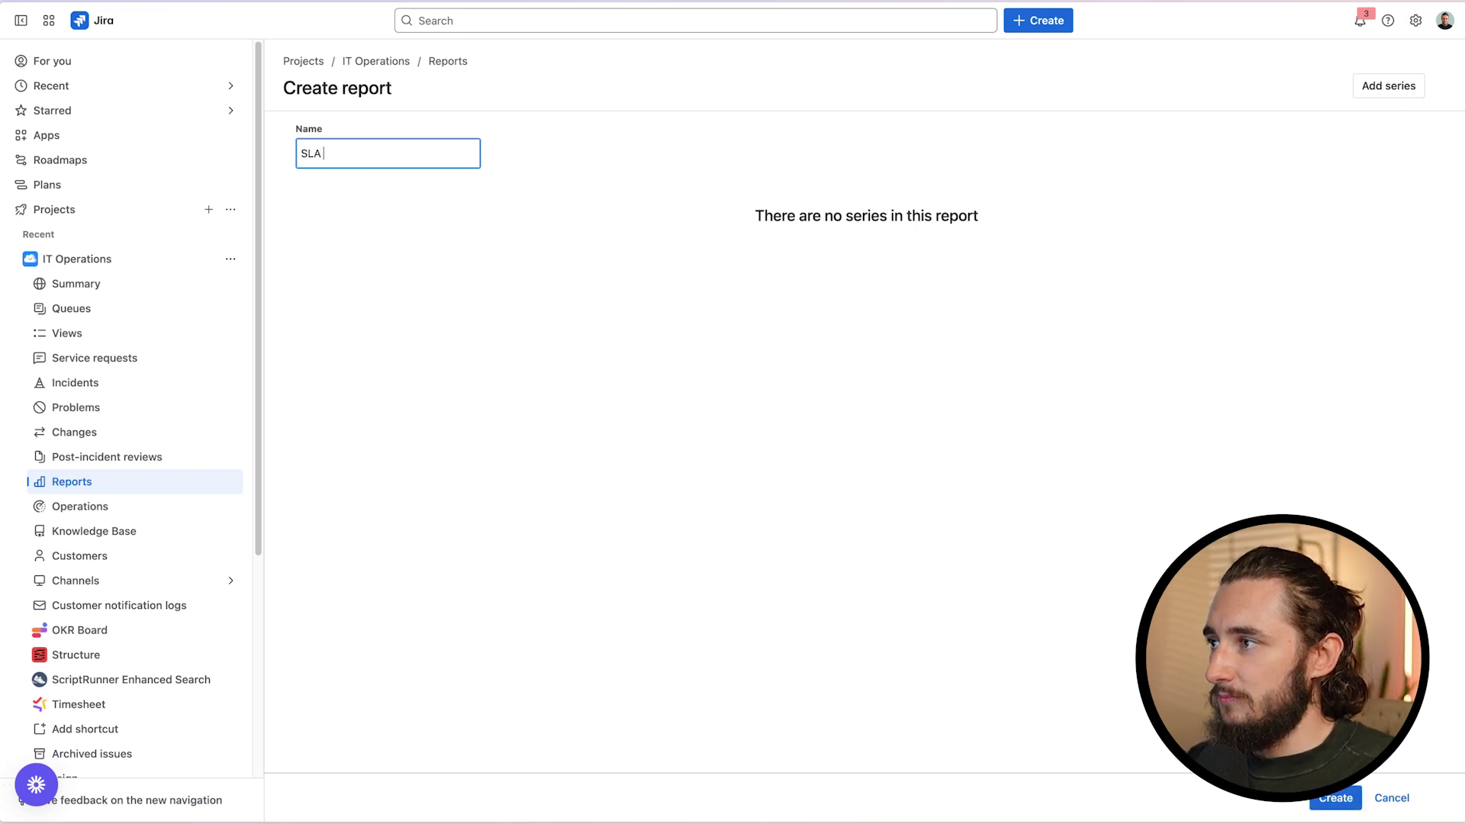
click(1395, 87)
click(733, 145)
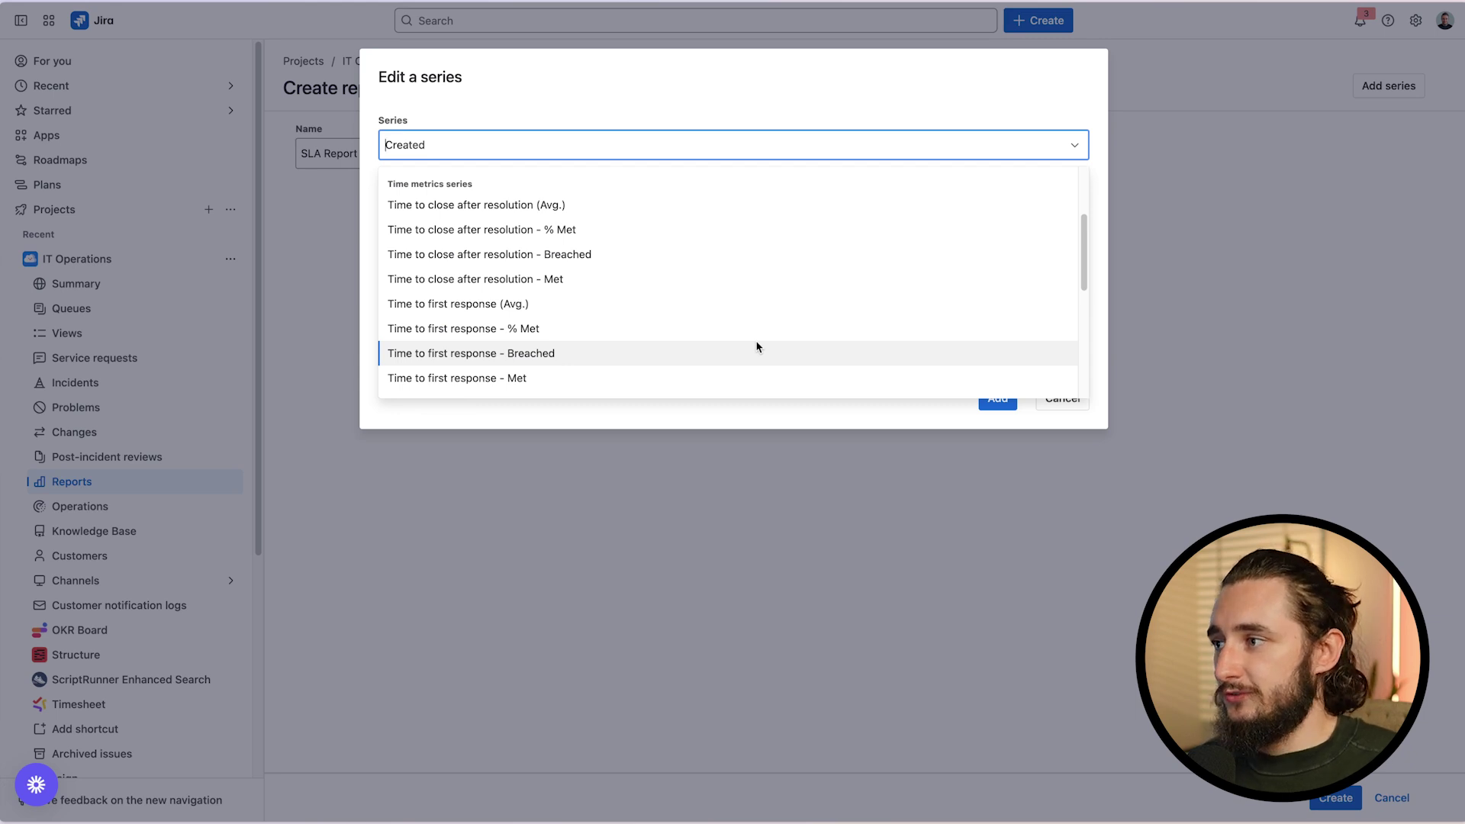
click(757, 351)
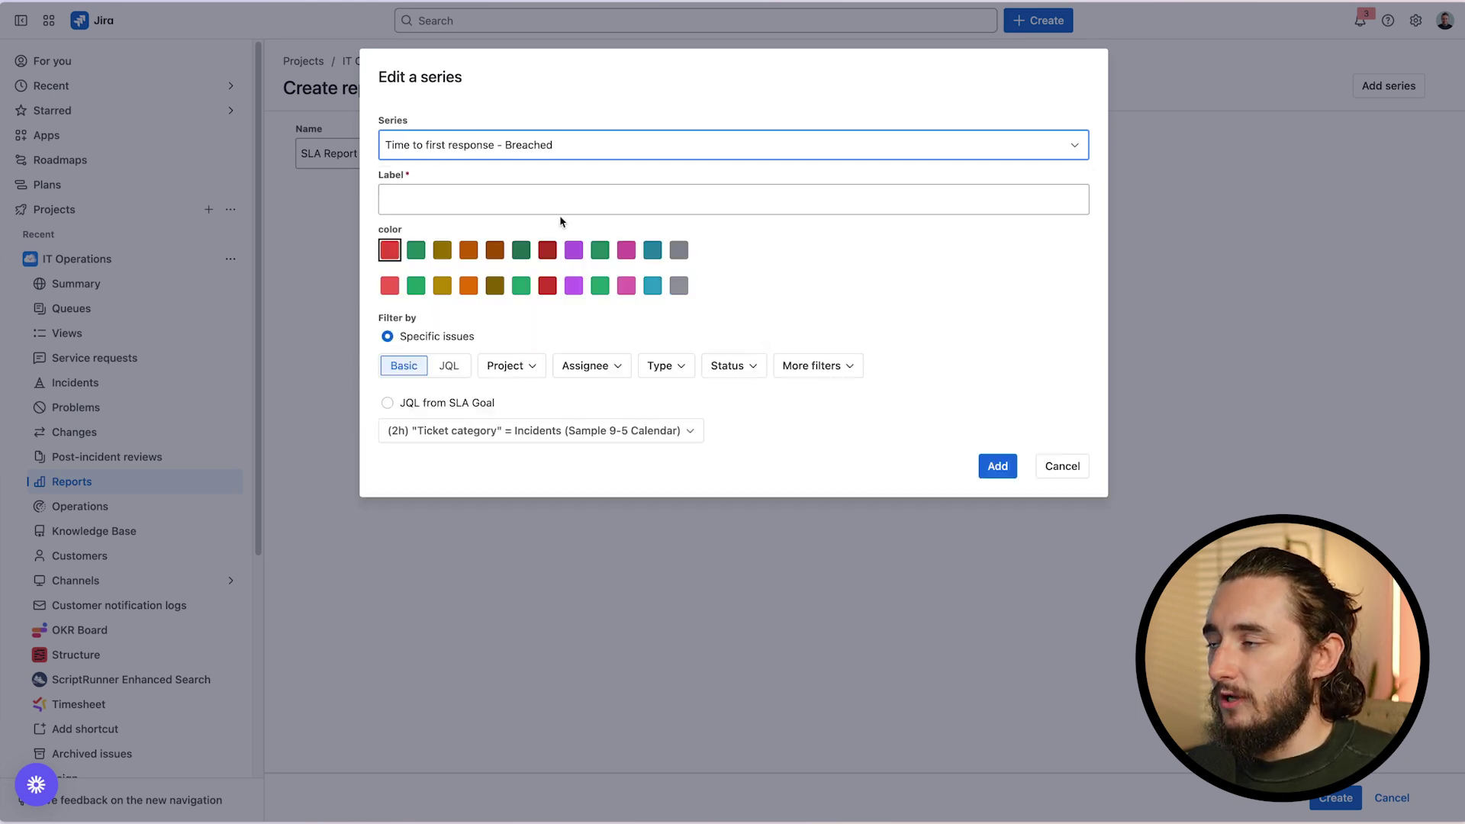
click(465, 186)
text(Time to First Response Breached)
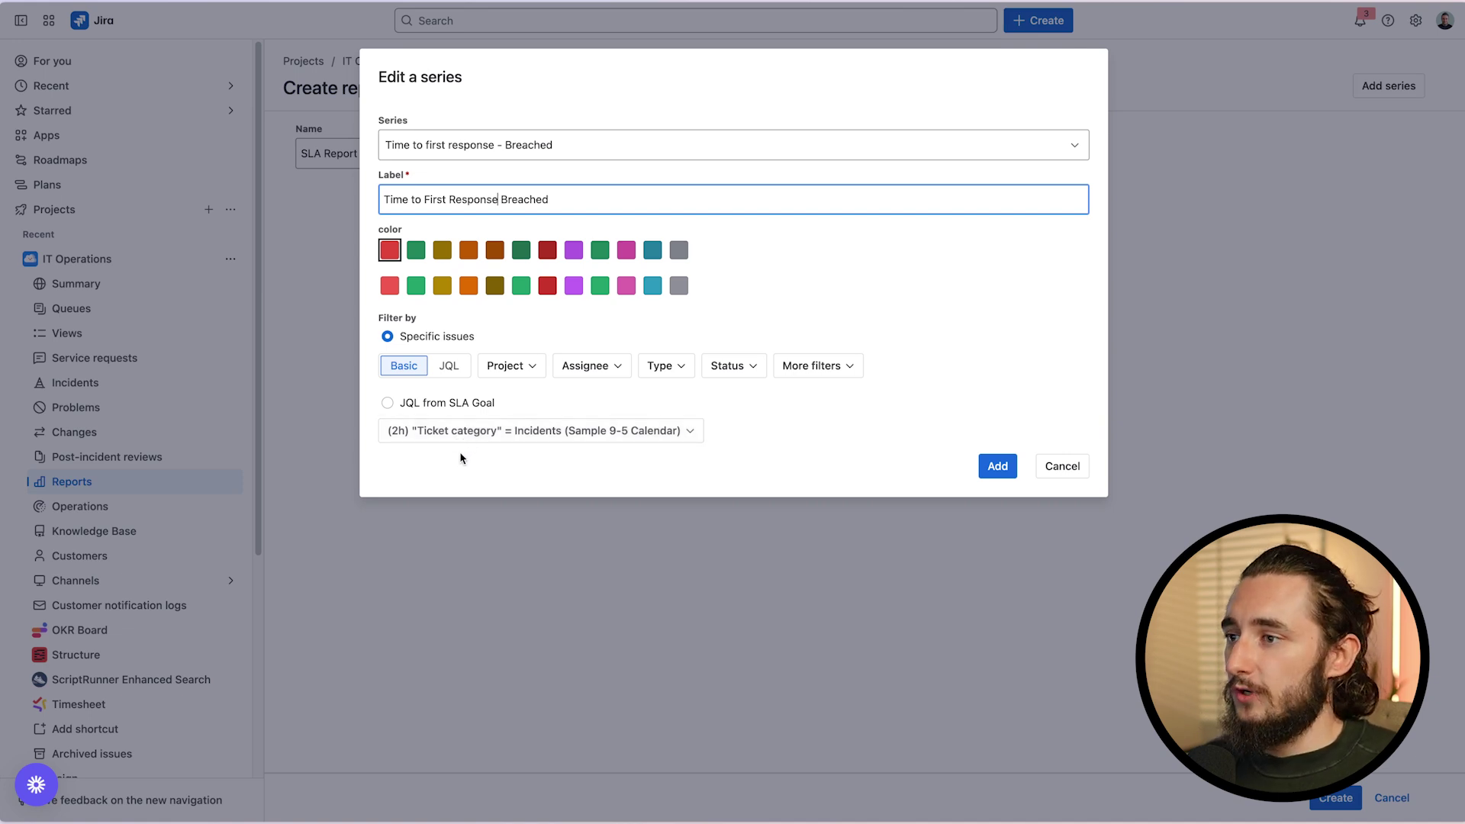
click(997, 465)
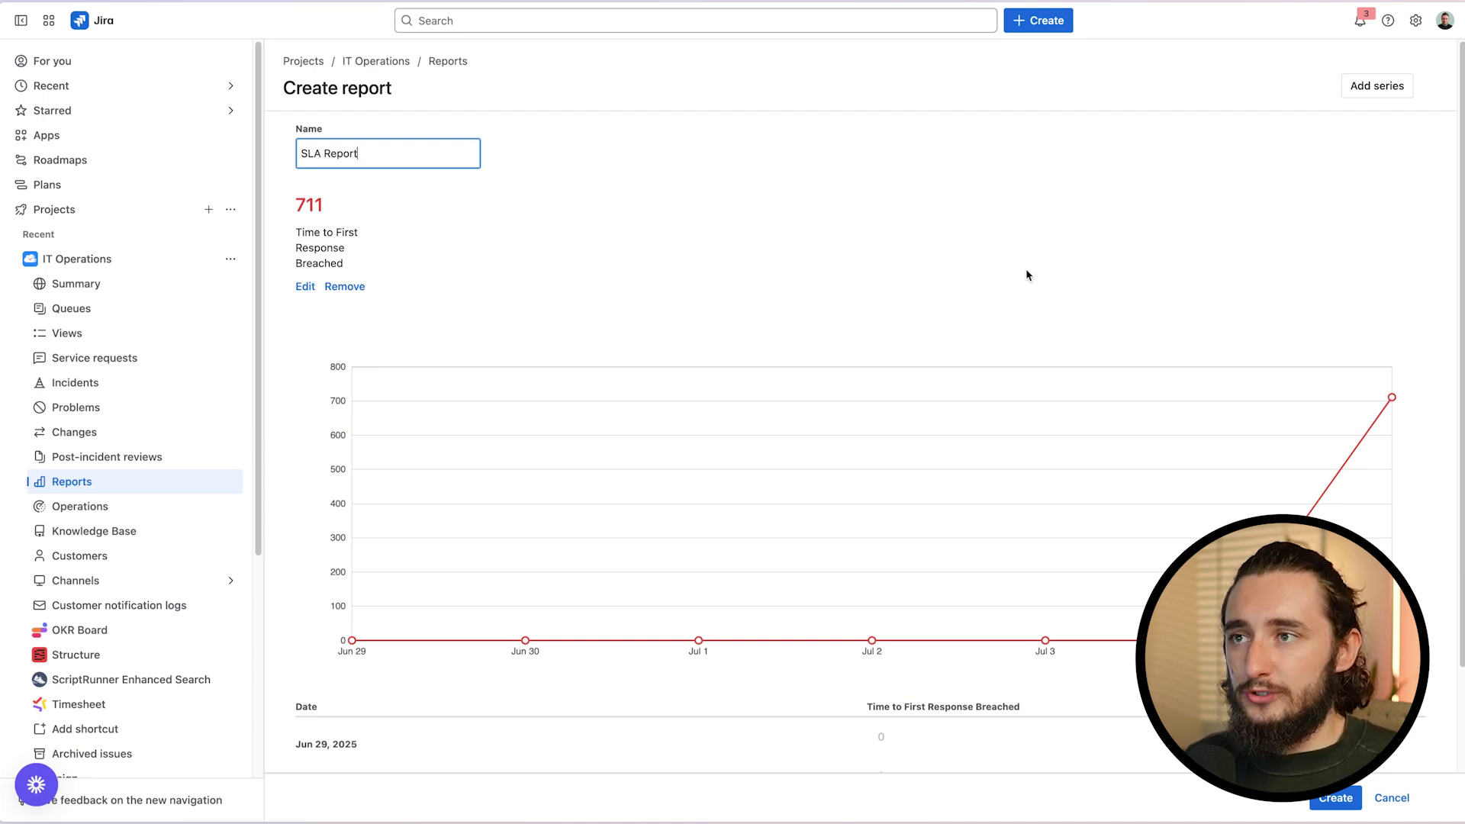
- Add an orange Time to resolution - Breached series labelled 'Time to Resolution Breacked'
click(1363, 99)
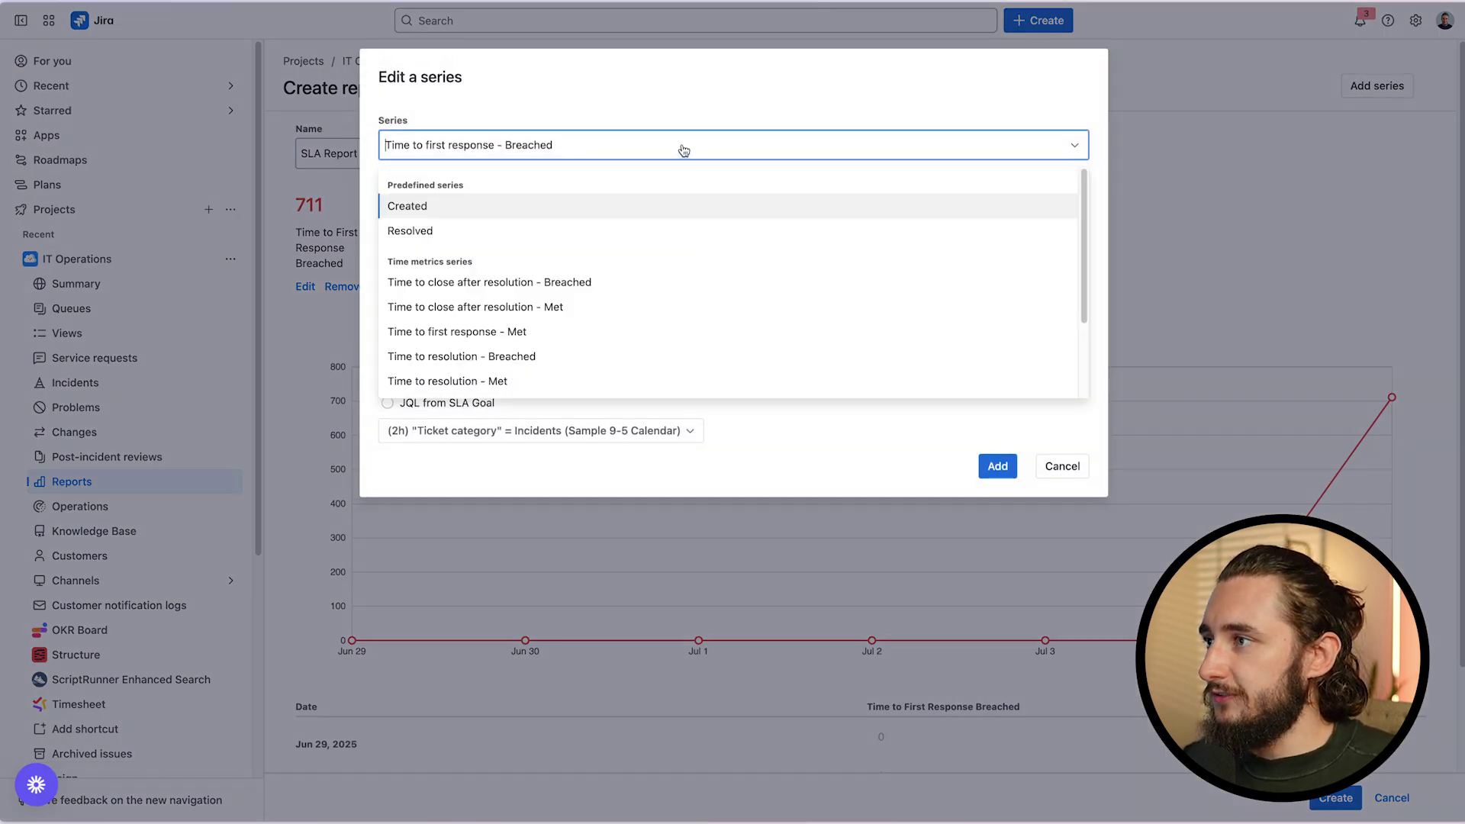
click(681, 149)
click(631, 343)
click(599, 204)
text(Time to Resolution Breacked)
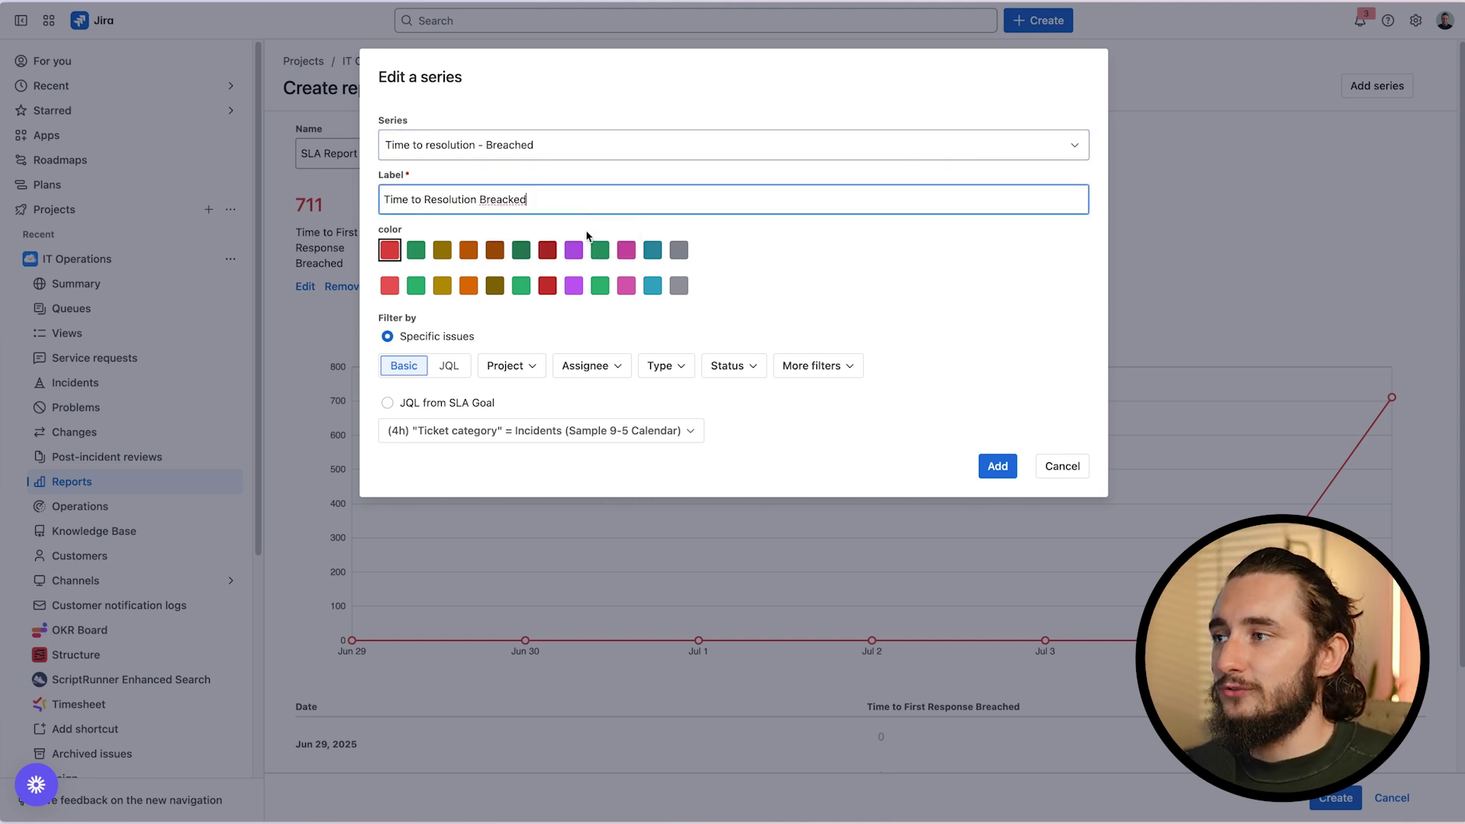
click(469, 286)
click(999, 467)
scroll(1023, 611, down, 3)
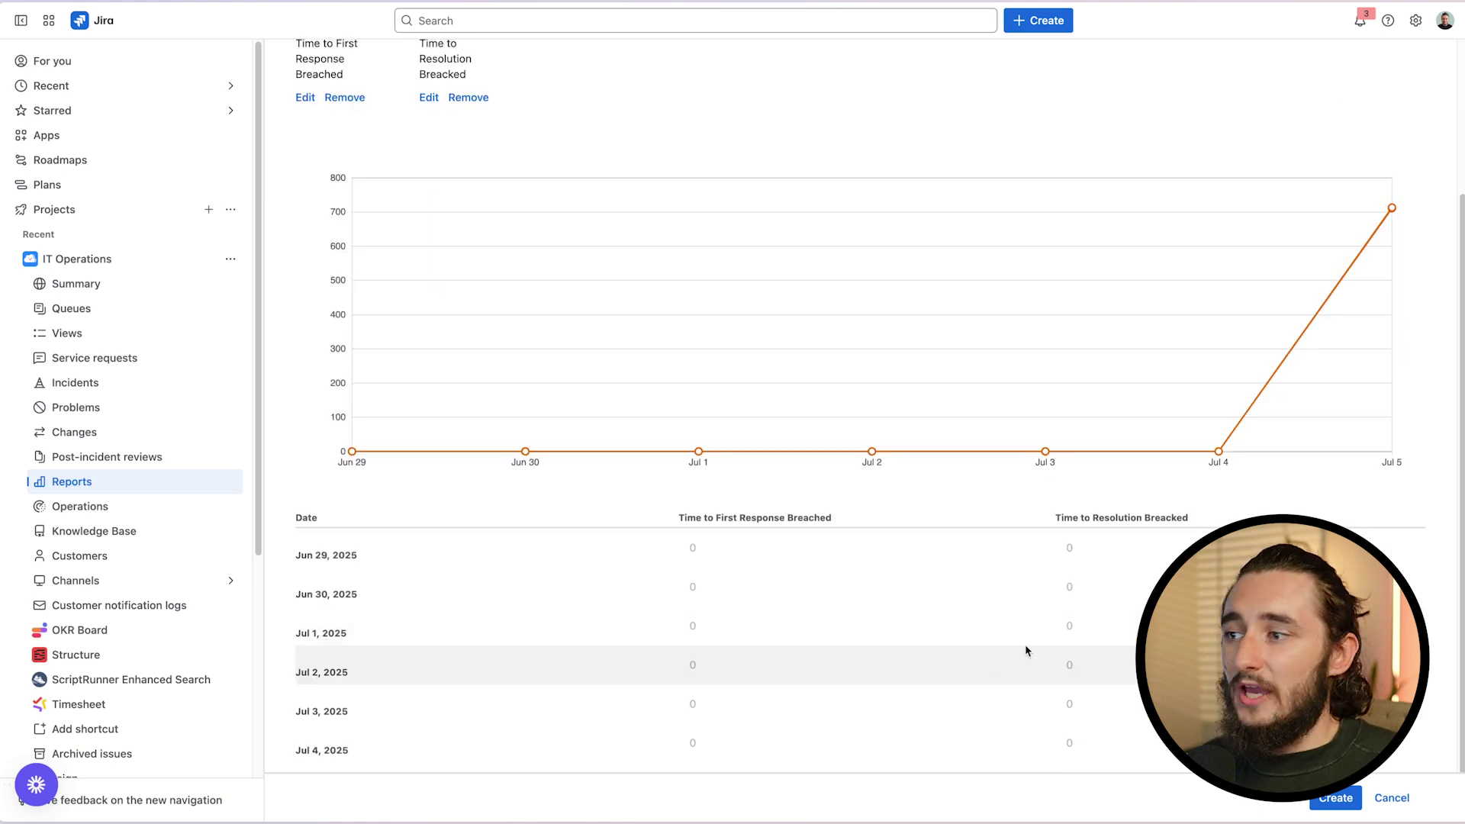
- Save the new SLA Report, keeping its reporting range at Past 7 days
click(1339, 801)
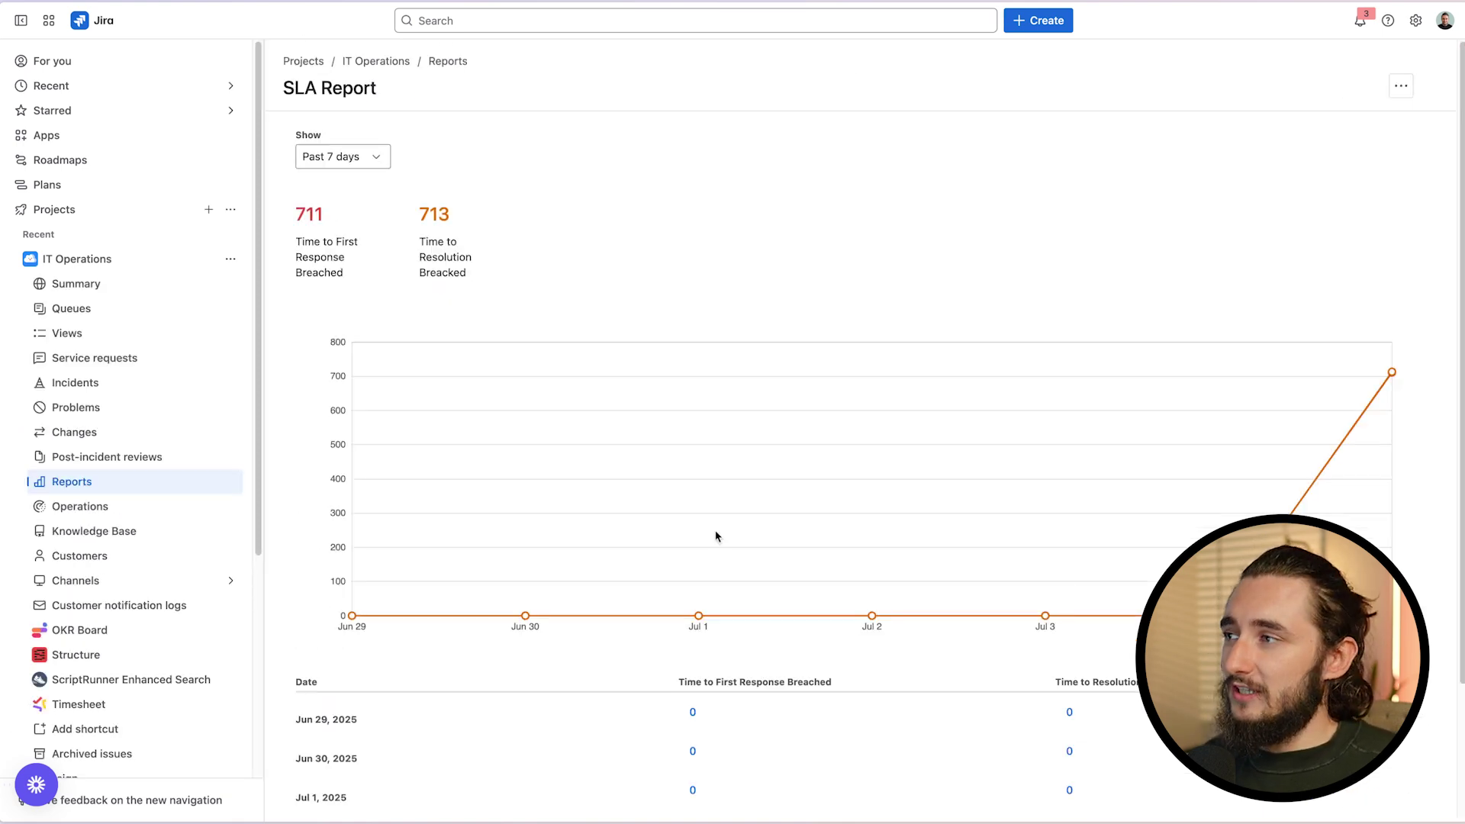
click(384, 160)
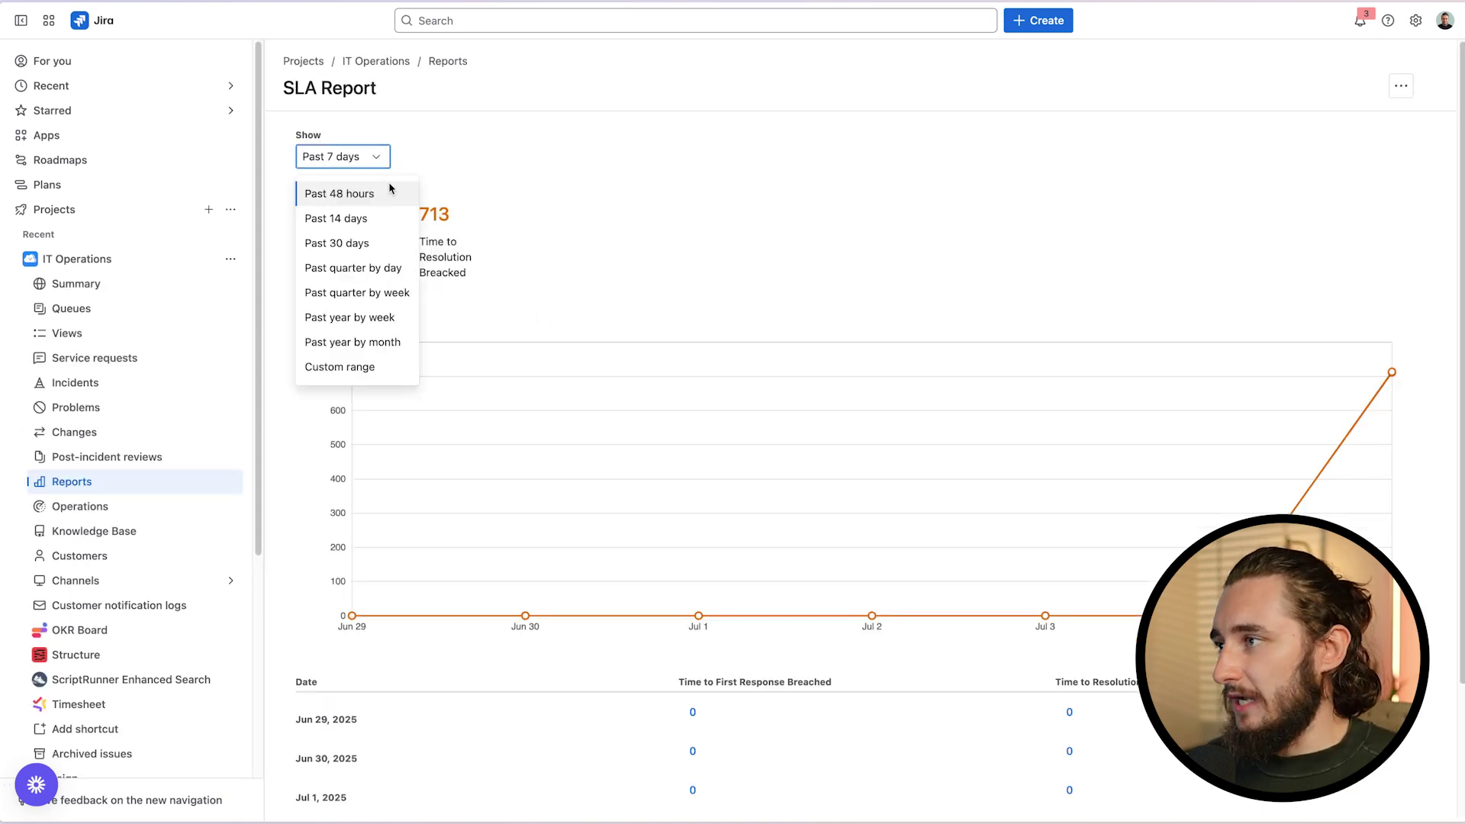
click(736, 218)
- Open the 711 Time to First Response breaches recorded on Jul 5, 2025
scroll(855, 426, down, 1)
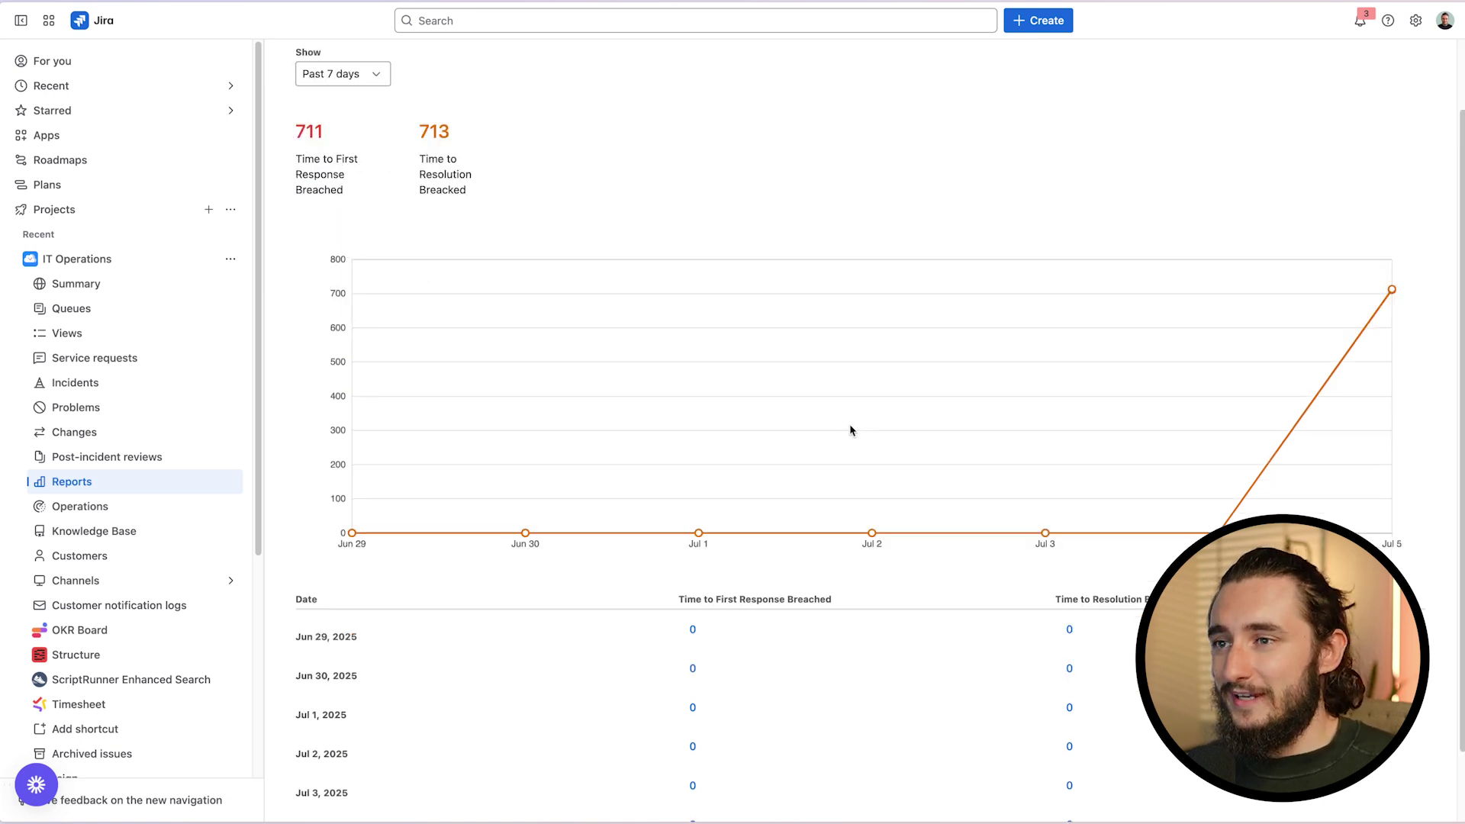
mouse_move(1046, 533)
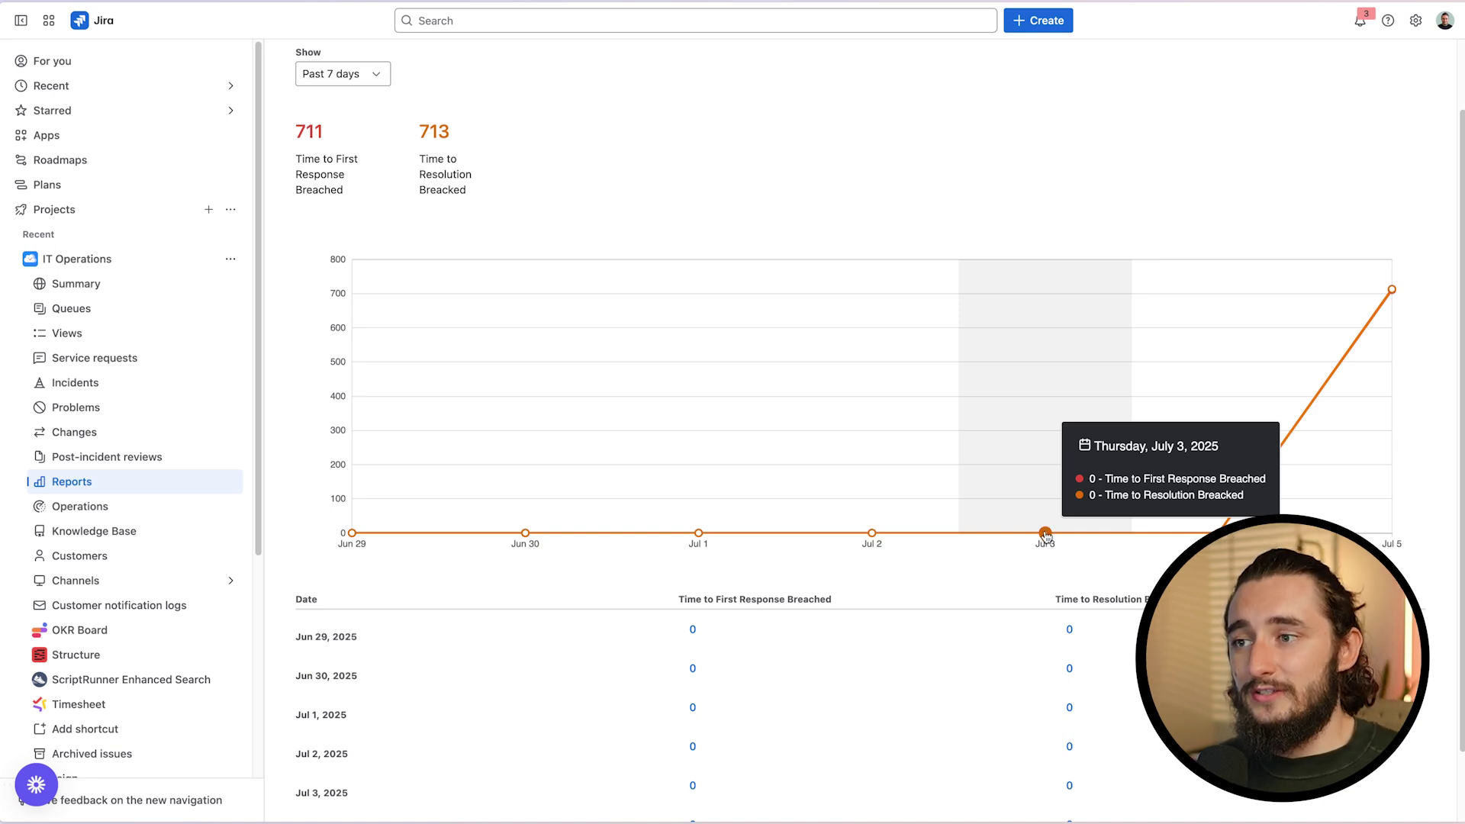
mouse_move(1392, 291)
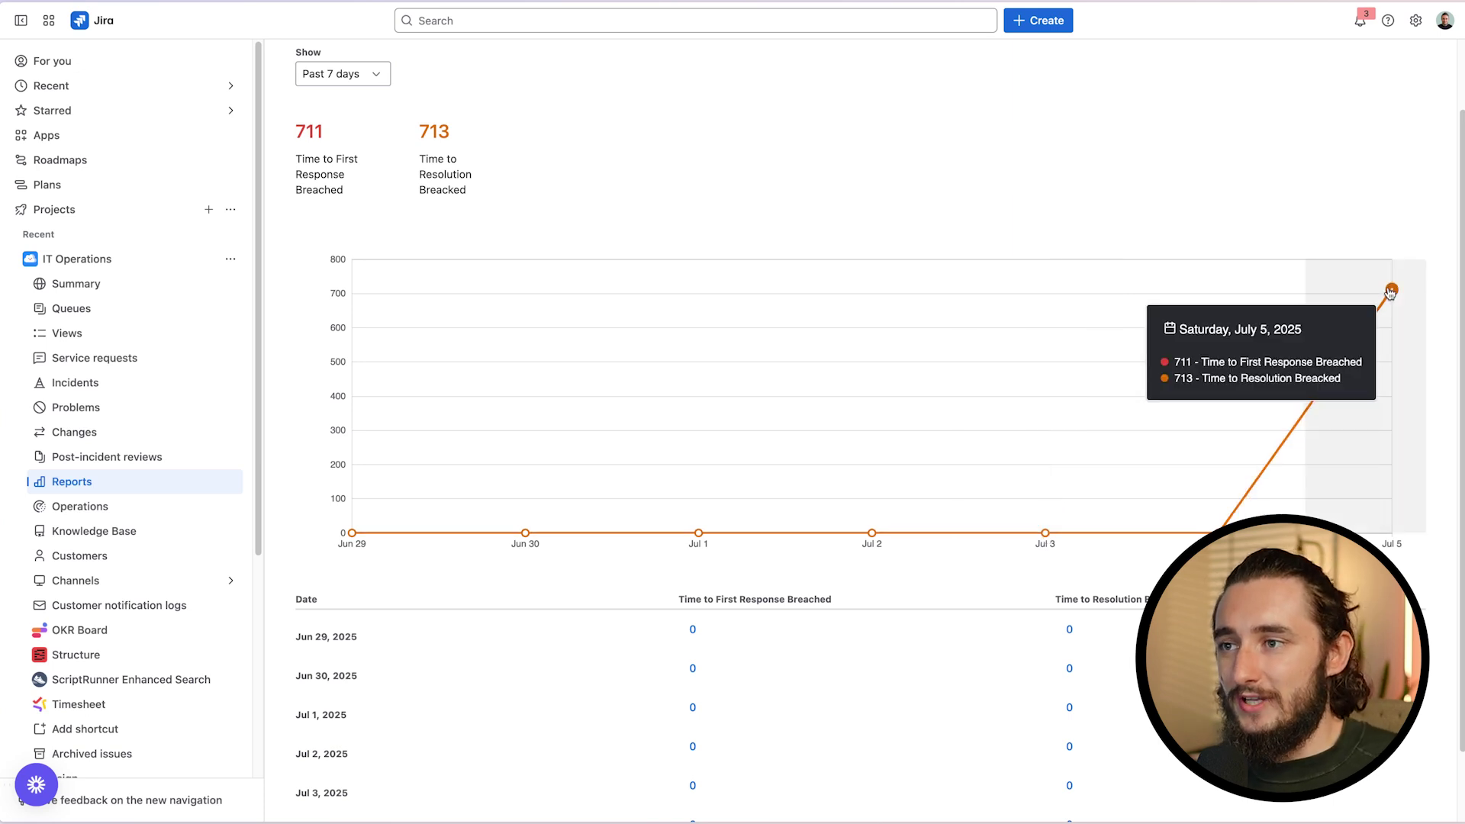
scroll(1334, 507, down, 1)
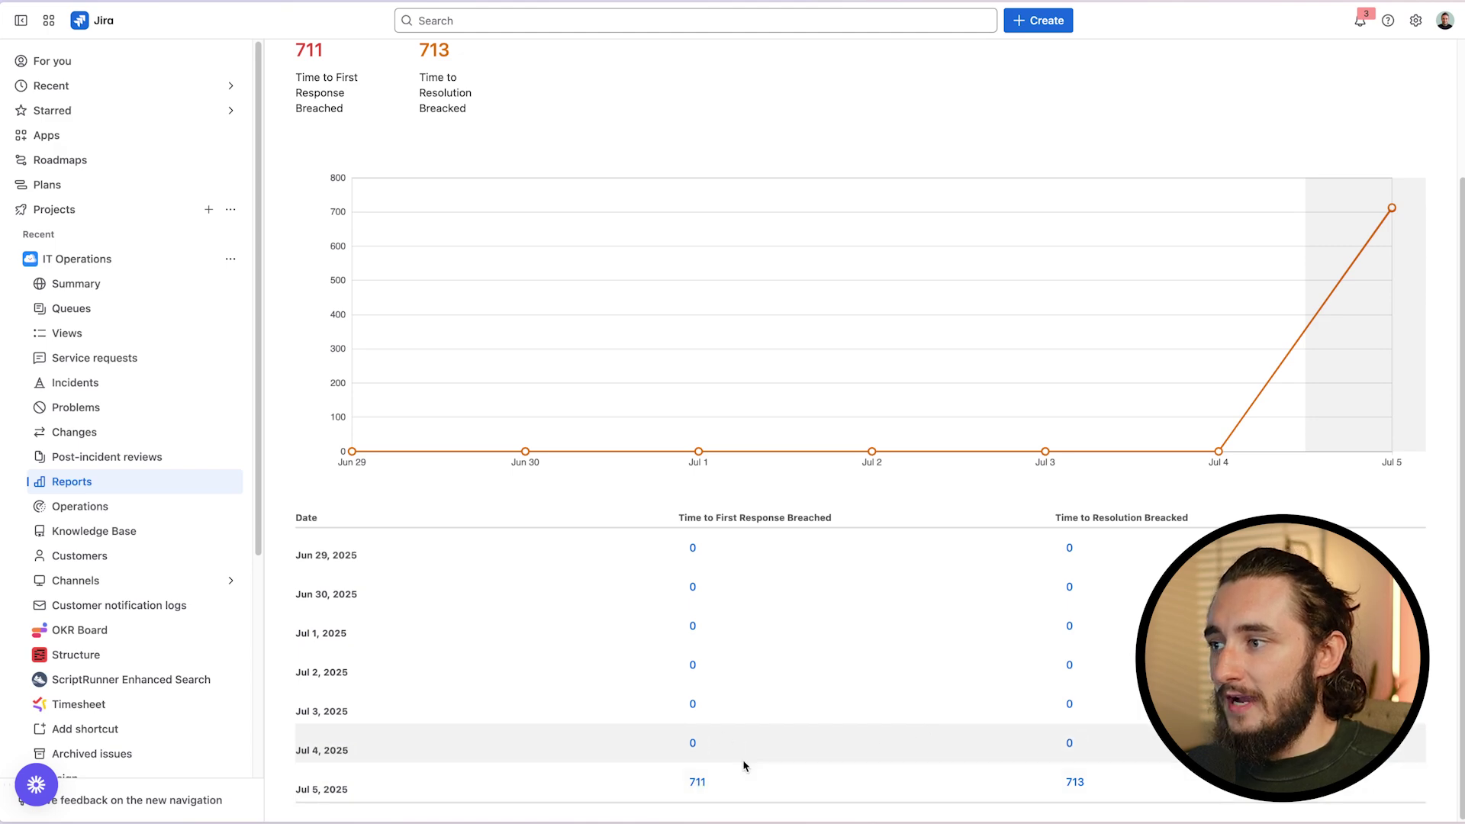
click(698, 783)
scroll(697, 779, down, 6)
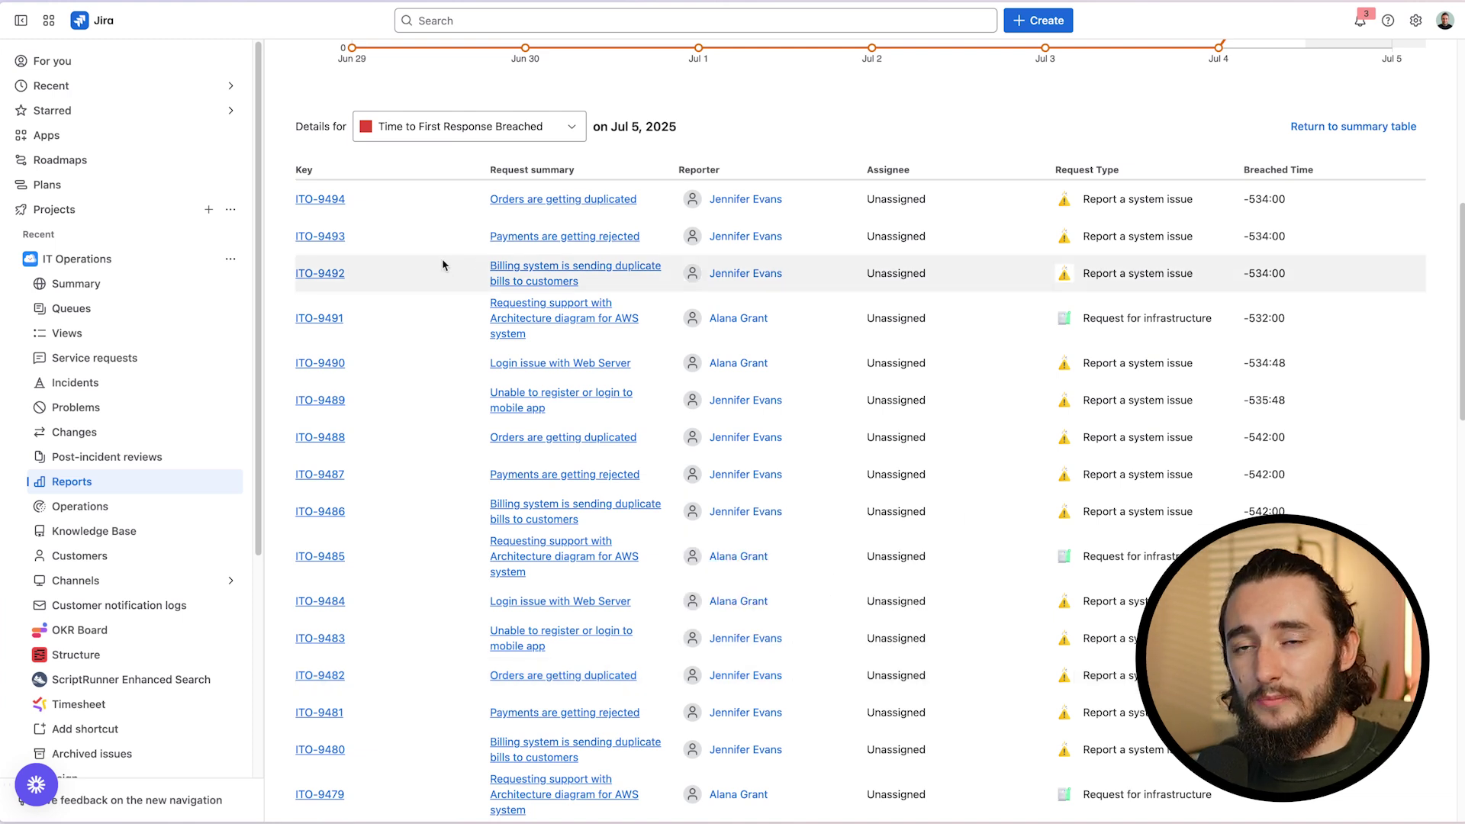
scroll(445, 261, up, 6)
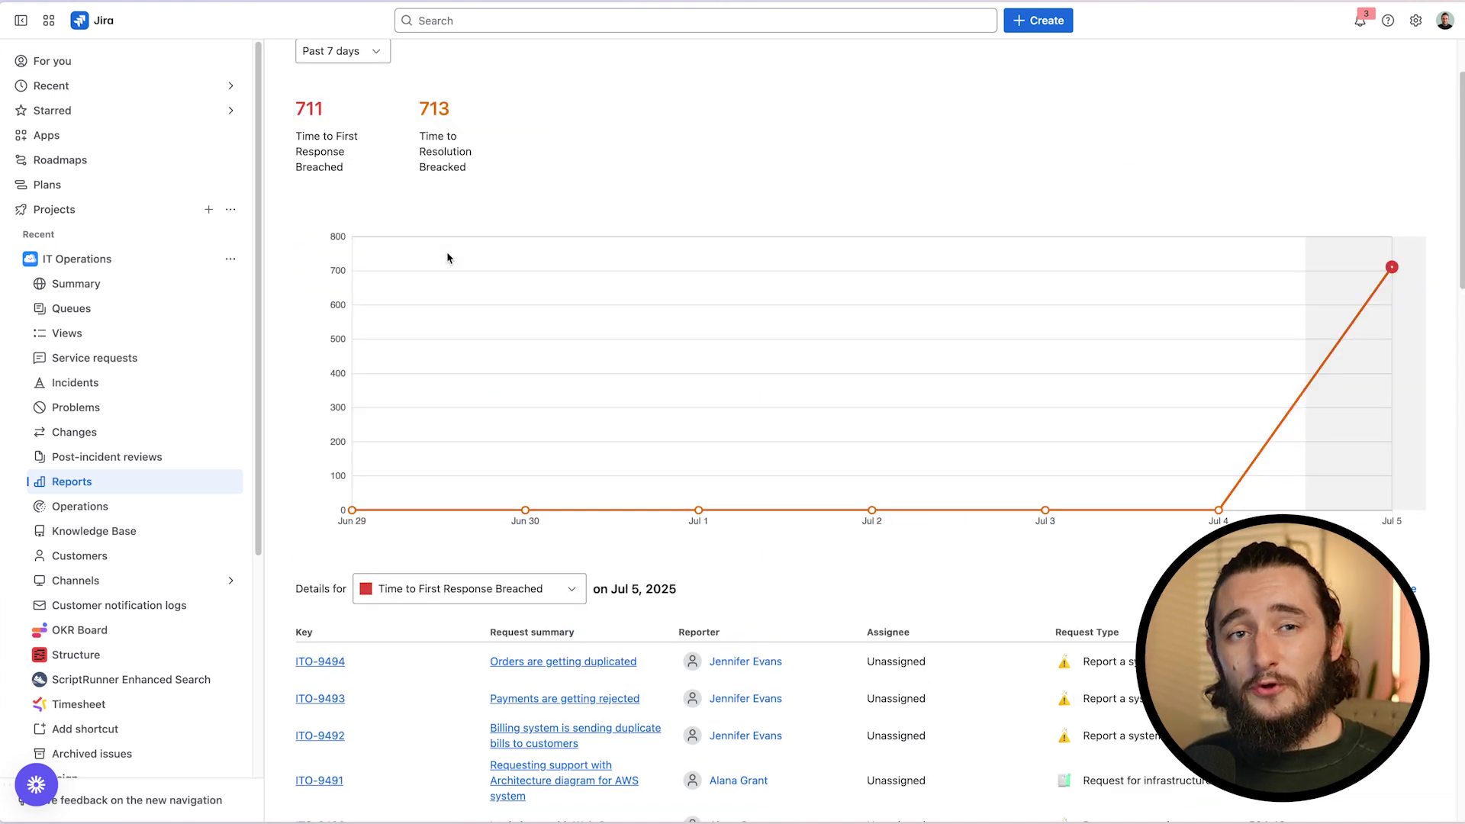